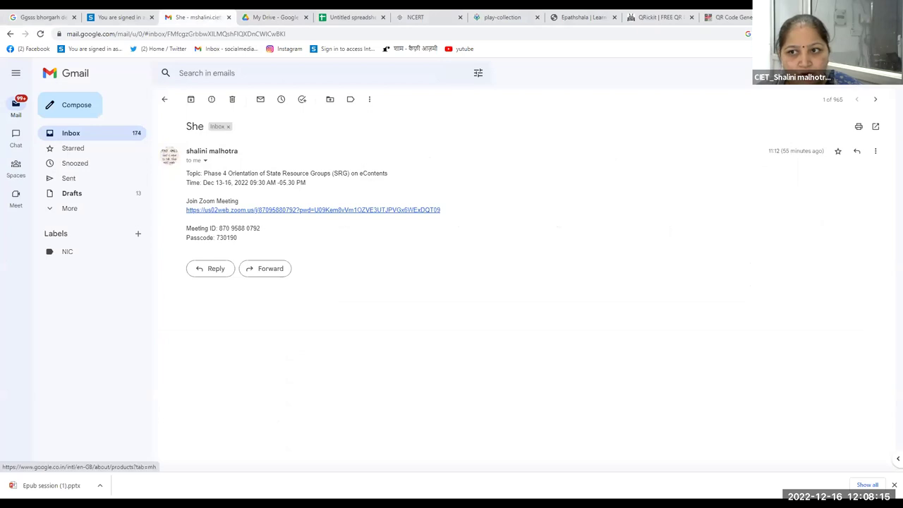
Switch to the already open Google Drive and create a new blank Google Sheets spreadsheet.
{"action": "left_click", "coordinate": [864, 72]}
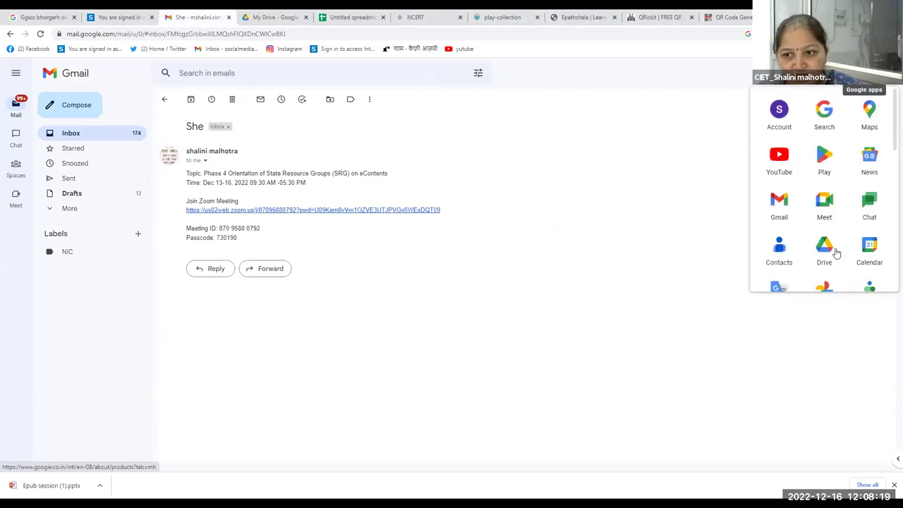
{"action": "left_click", "coordinate": [246, 17]}
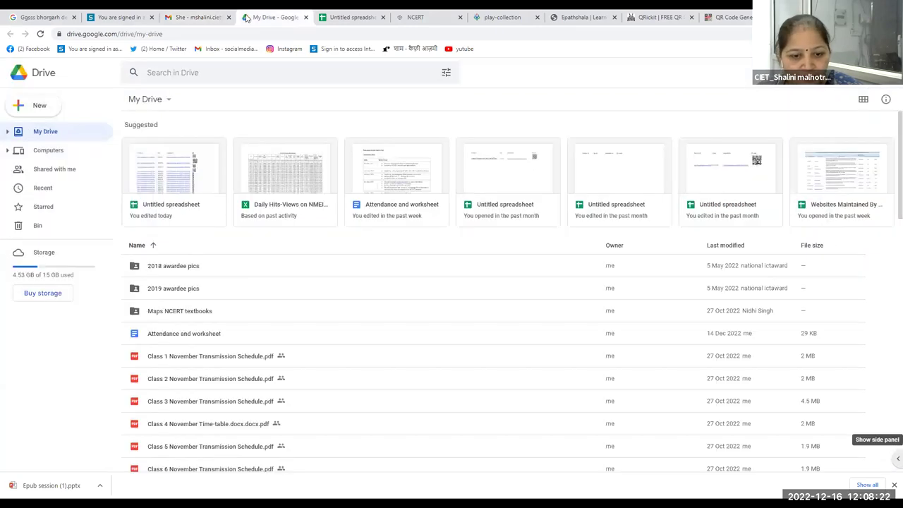
{"action": "left_click", "coordinate": [38, 107]}
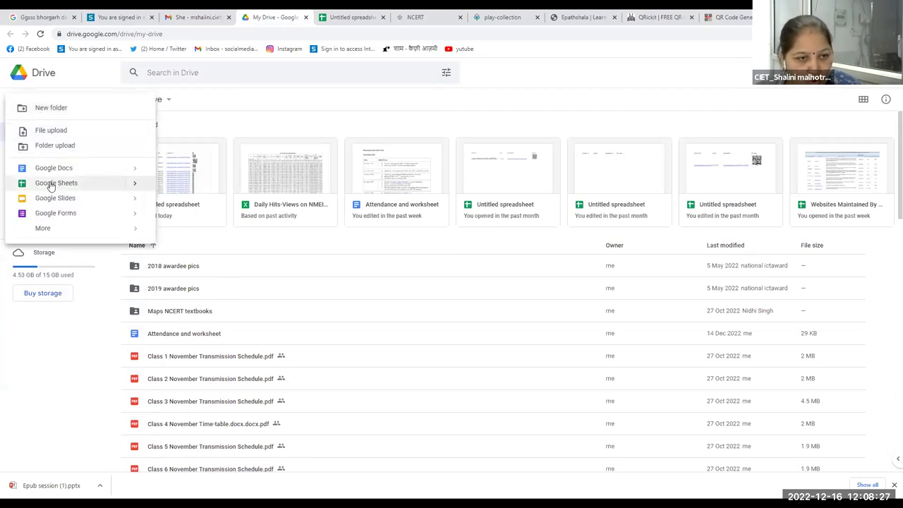
{"action": "mouse_move", "coordinate": [127, 185]}
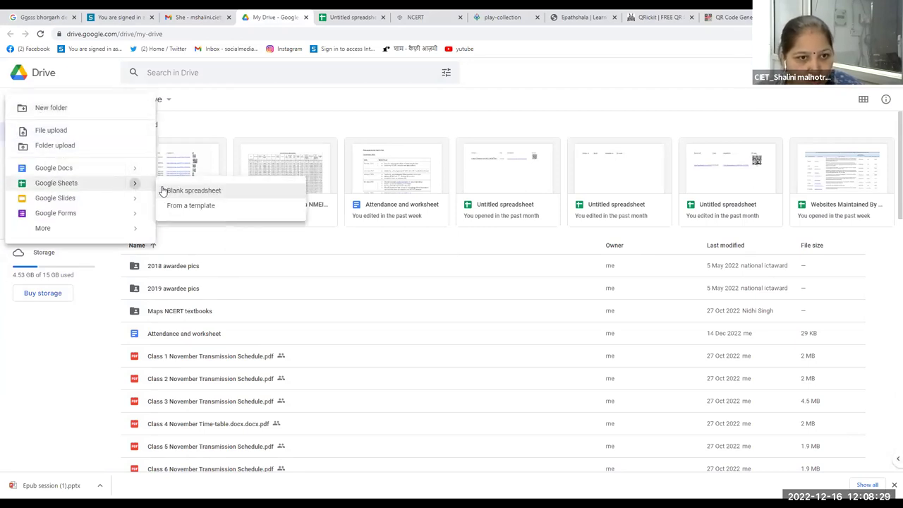
{"action": "left_click", "coordinate": [182, 194]}
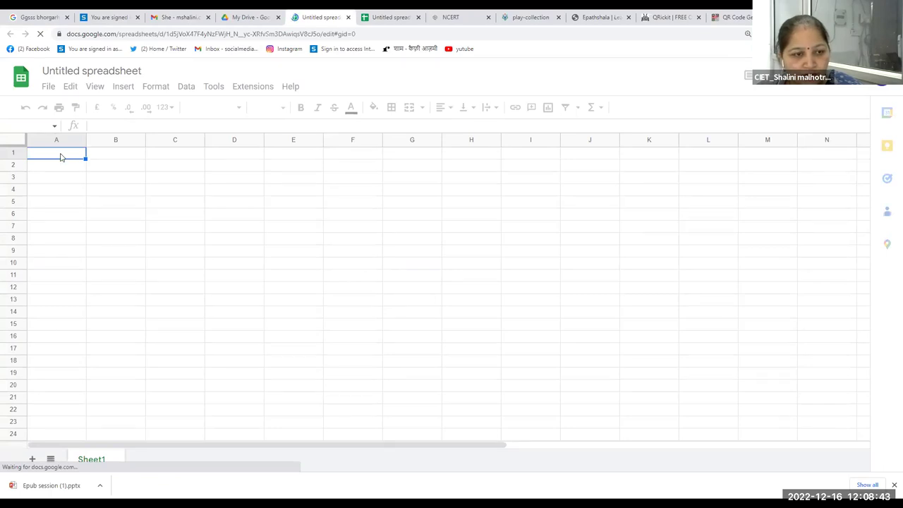
Enter the headings Domain url, code, complete url and QR code in cells A1 to D1.
{"action": "type", "text": "Domain url"}
{"action": "key", "text": "BackSpace"}
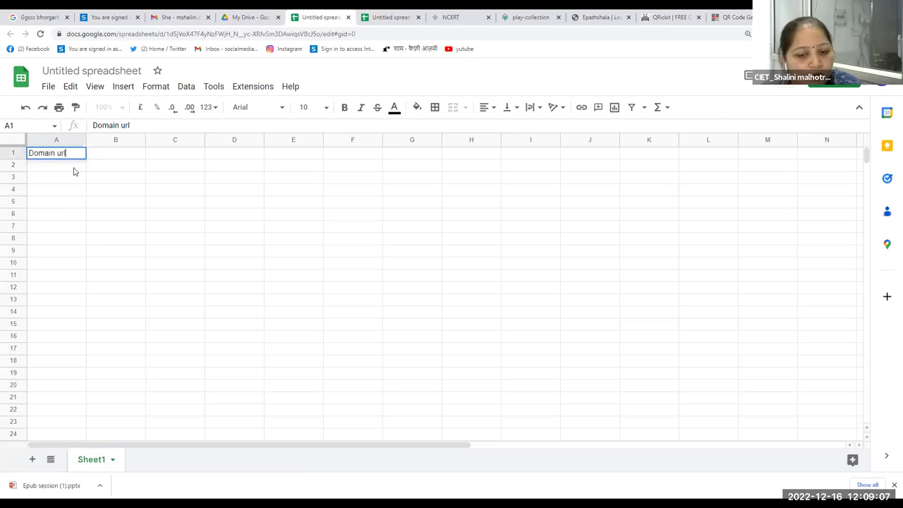
{"action": "left_click", "coordinate": [117, 155]}
{"action": "type", "text": "code"}
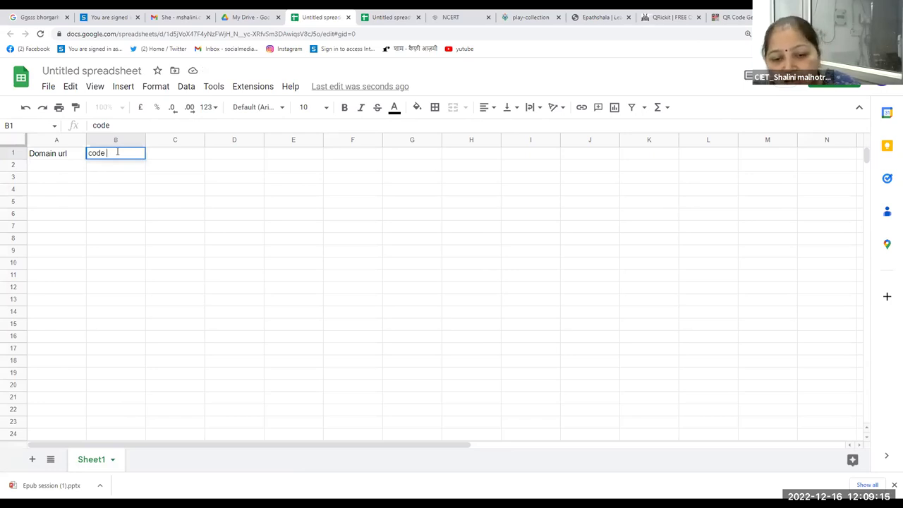
{"action": "left_click", "coordinate": [165, 156]}
{"action": "type", "text": "complete url"}
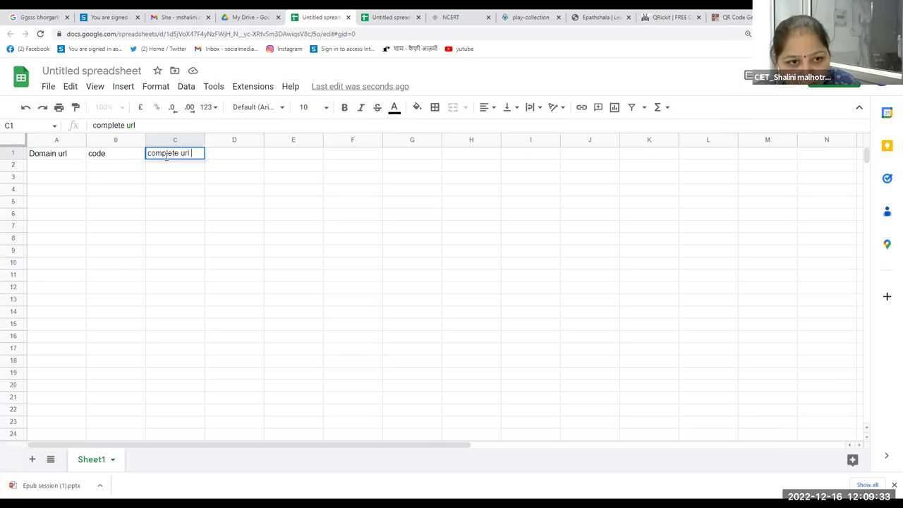
{"action": "left_click", "coordinate": [232, 155]}
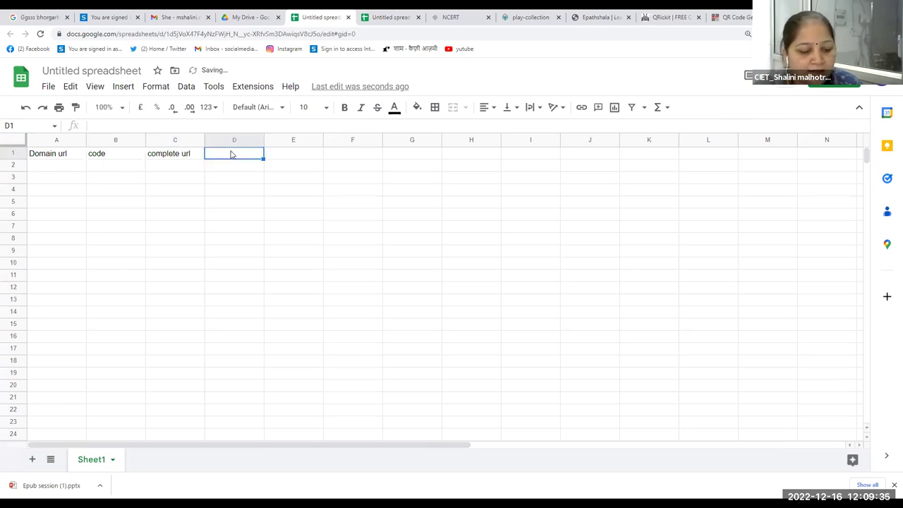
{"action": "type", "text": "QR"}
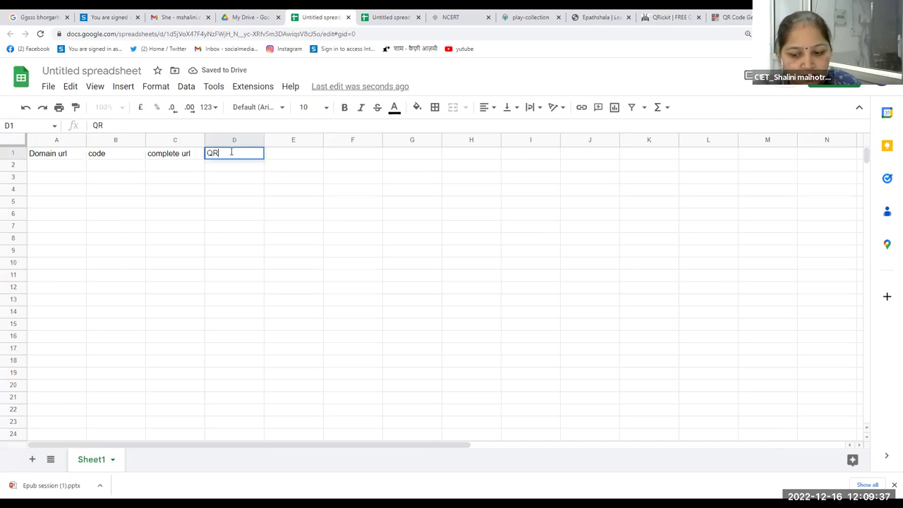
{"action": "type", "text": " code"}
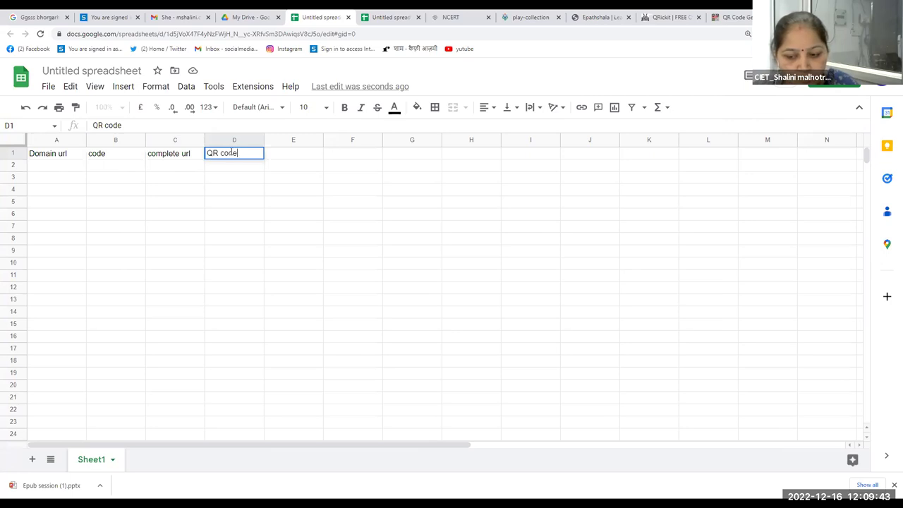
{"action": "left_click", "coordinate": [56, 170]}
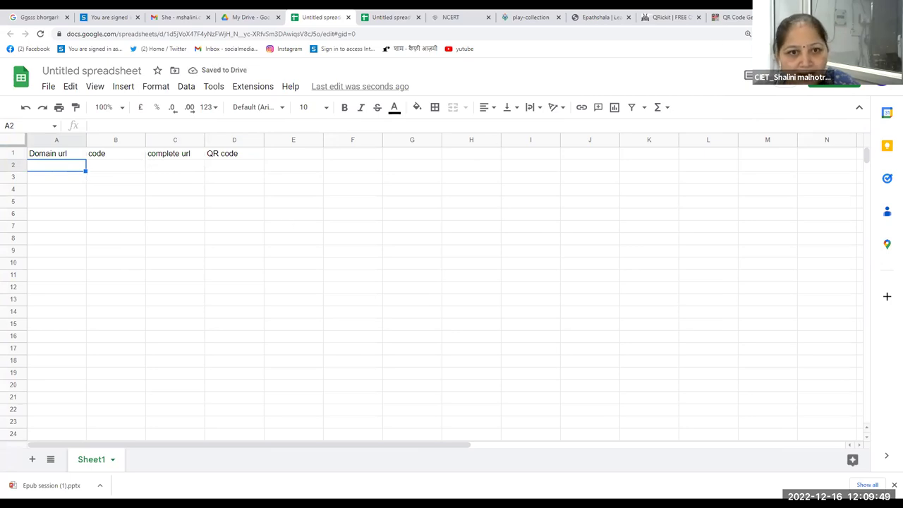
{"action": "key", "text": "ctrl+Tab"}
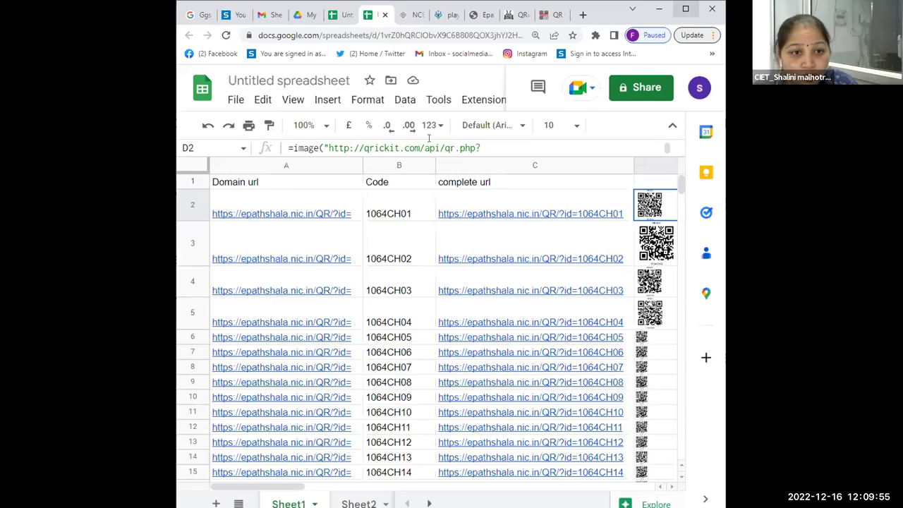
{"action": "left_click", "coordinate": [71, 169]}
{"action": "triple_click", "coordinate": [94, 128]}
{"action": "key", "text": "ctrl+c"}
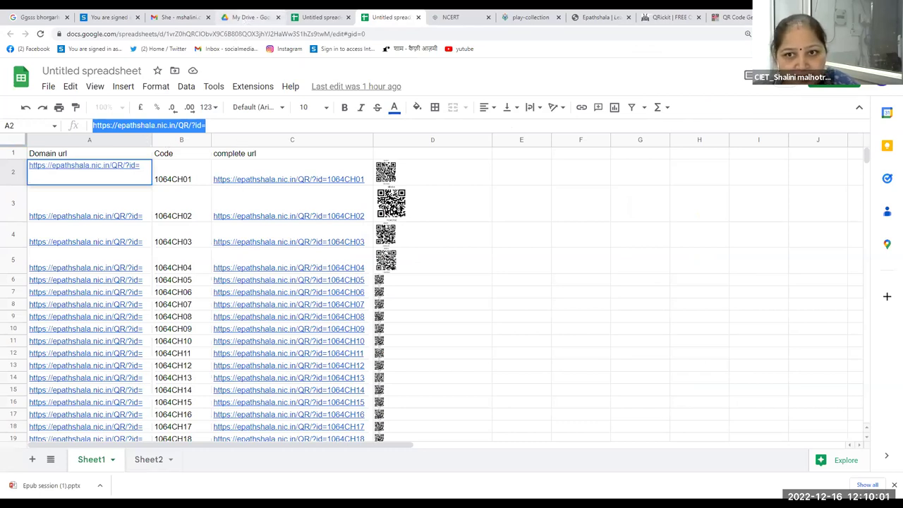
{"action": "left_click", "coordinate": [857, 8]}
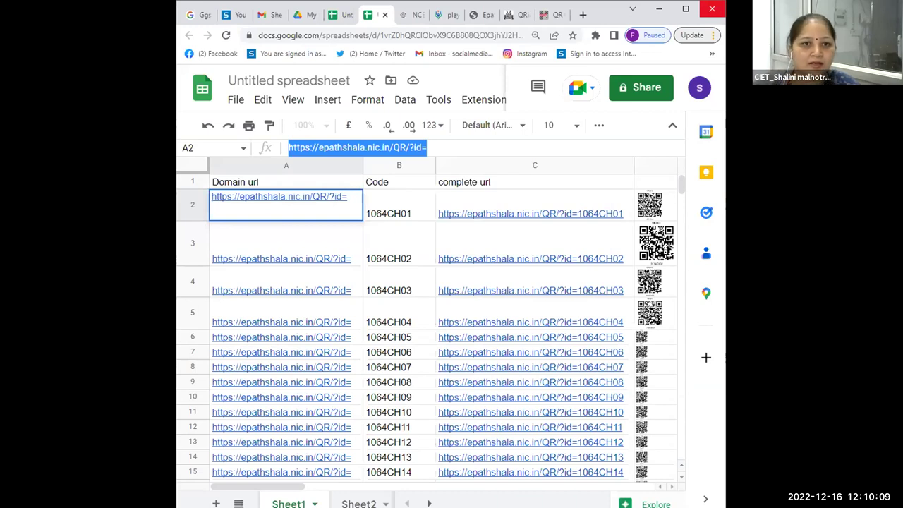
{"action": "key", "text": "ctrl+shift+Tab"}
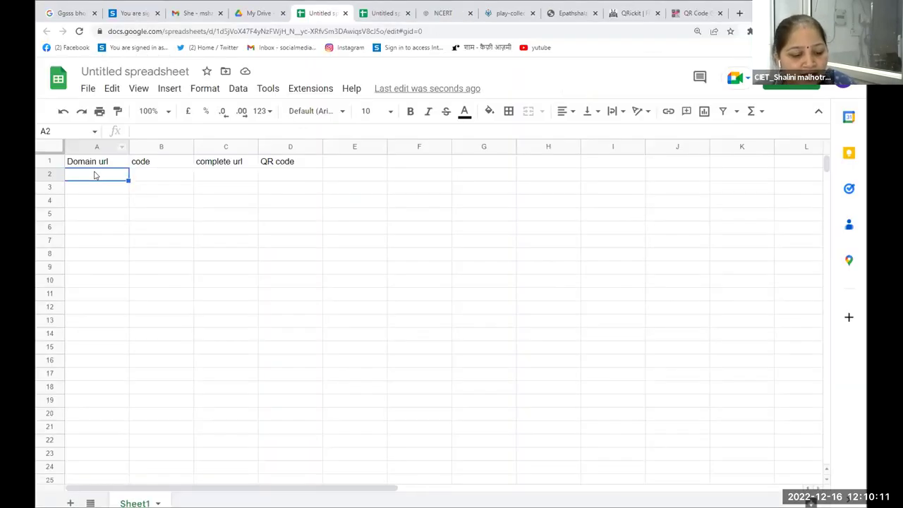
{"action": "key", "text": "ctrl+v"}
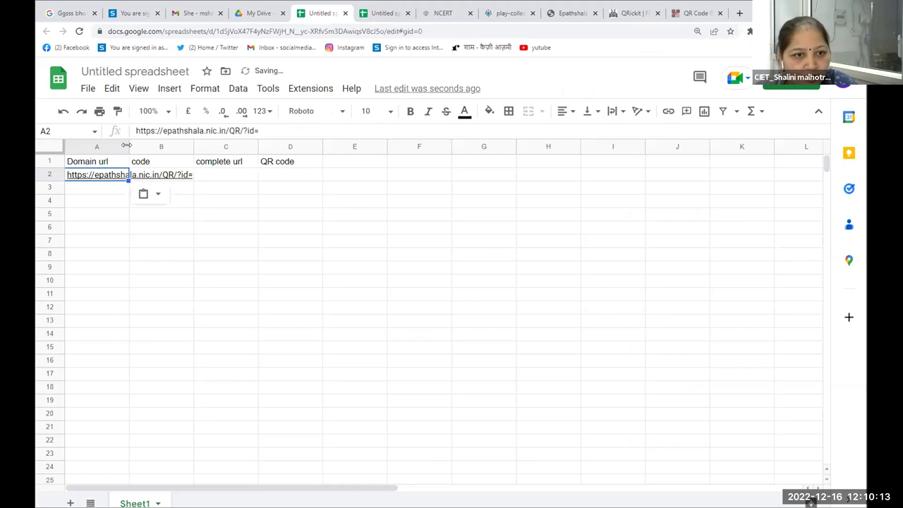
{"action": "left_click_drag", "start_coordinate": [187, 142], "coordinate": [196, 141]}
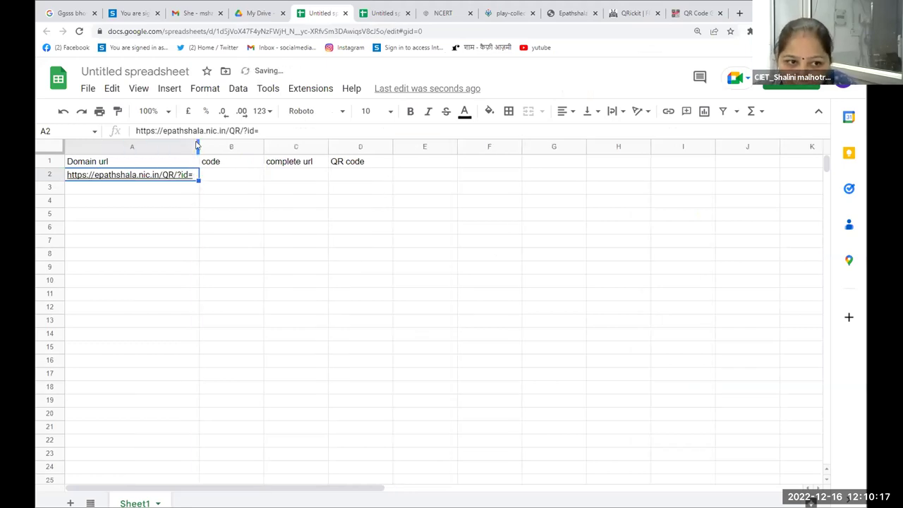
{"action": "mouse_move", "coordinate": [129, 179]}
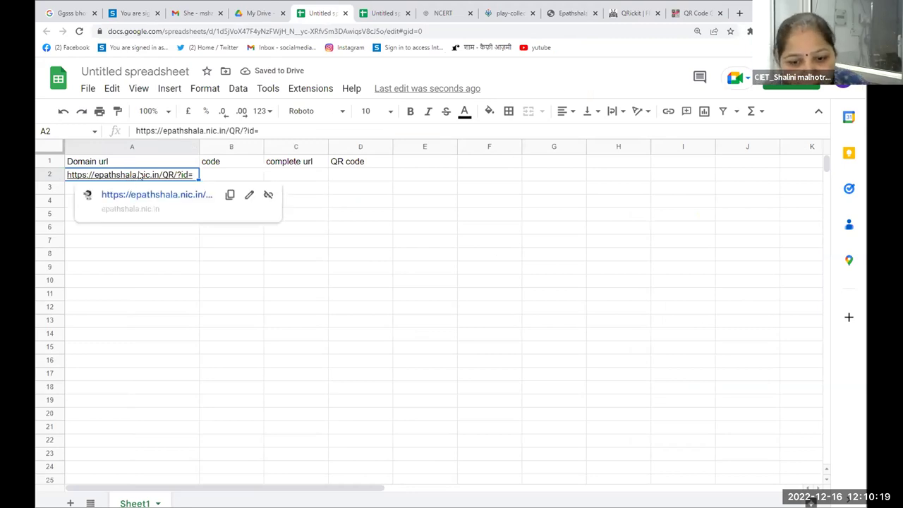
Enter the chapter code 1064CH01 in cell B2 under the code heading.
{"action": "left_click", "coordinate": [229, 178]}
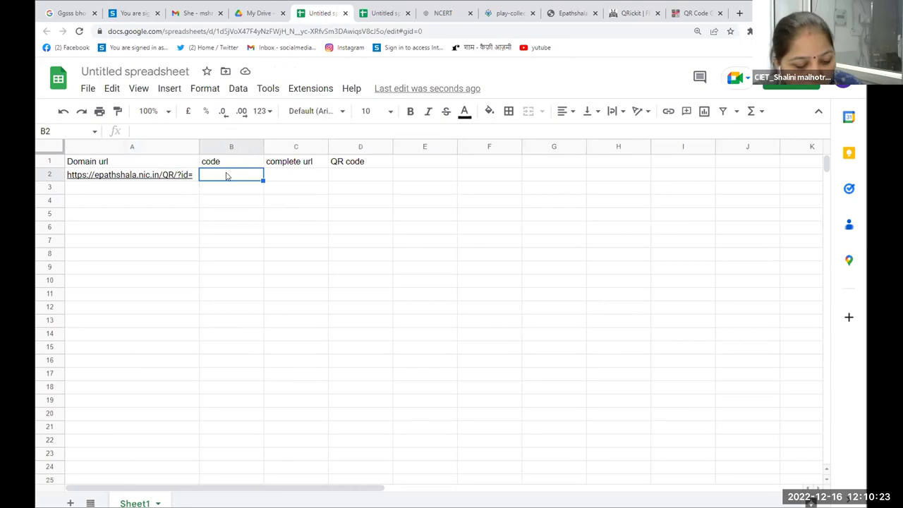
{"action": "type", "text": "1064"}
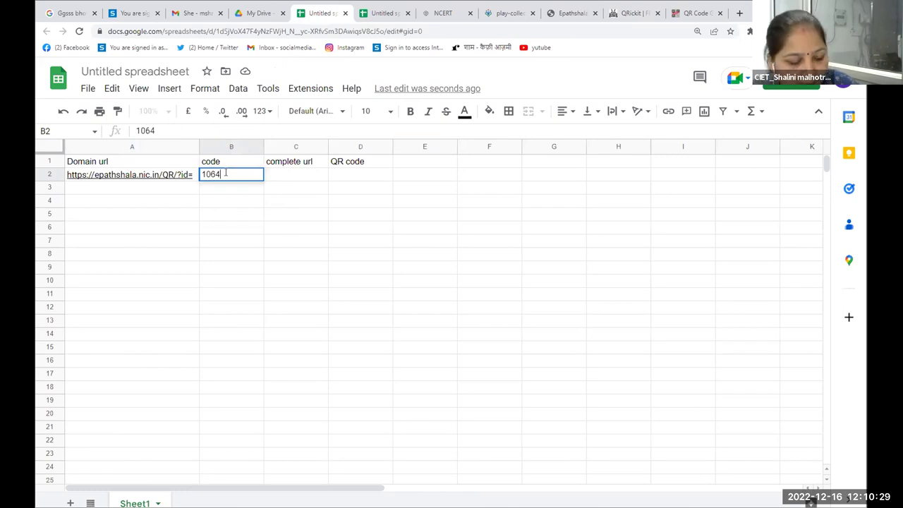
{"action": "type", "text": "CH"}
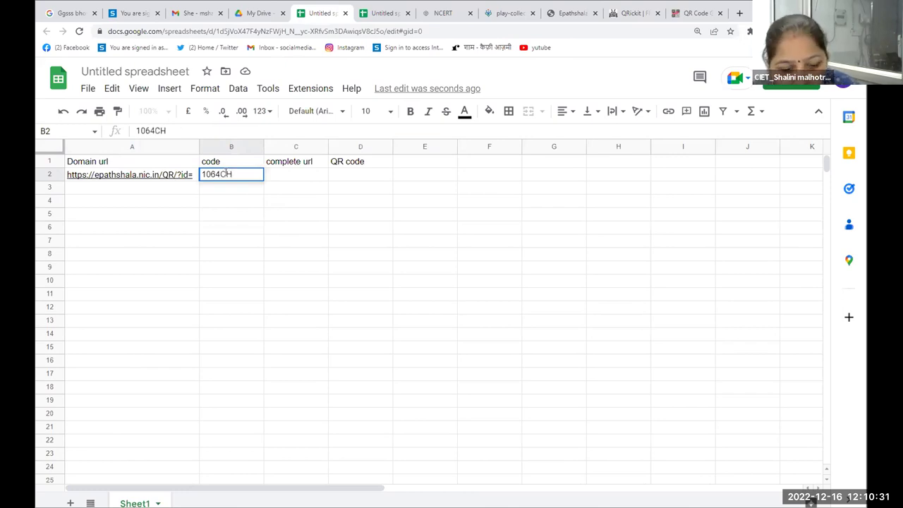
{"action": "type", "text": "01"}
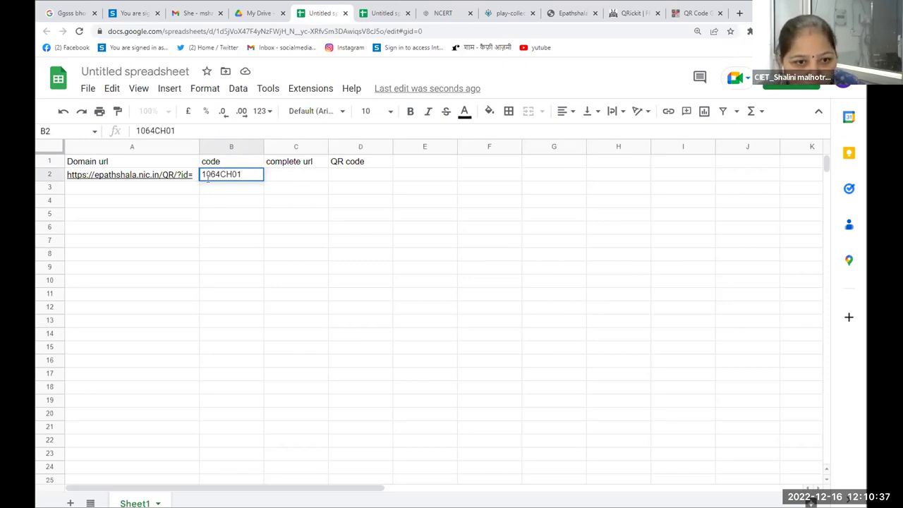
{"action": "left_click", "coordinate": [201, 175]}
{"action": "left_click_drag", "start_coordinate": [200, 174], "coordinate": [222, 174]}
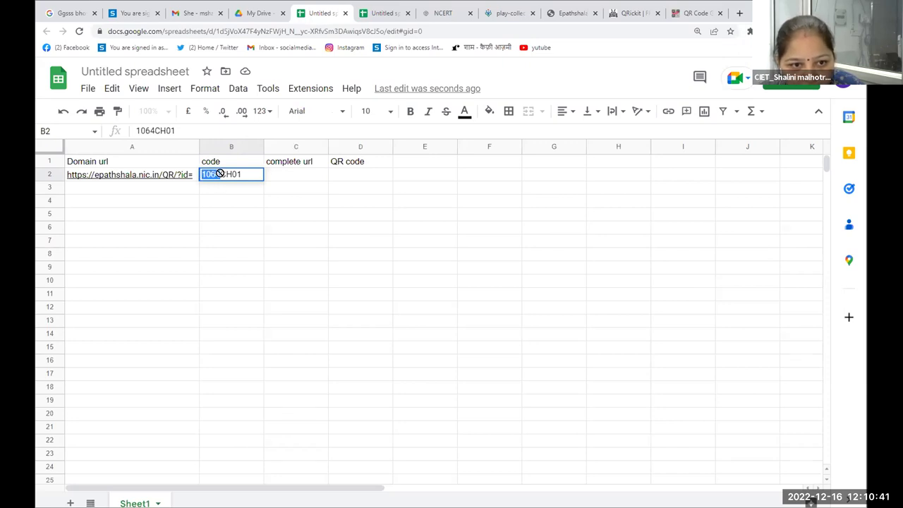
{"action": "key", "text": "End"}
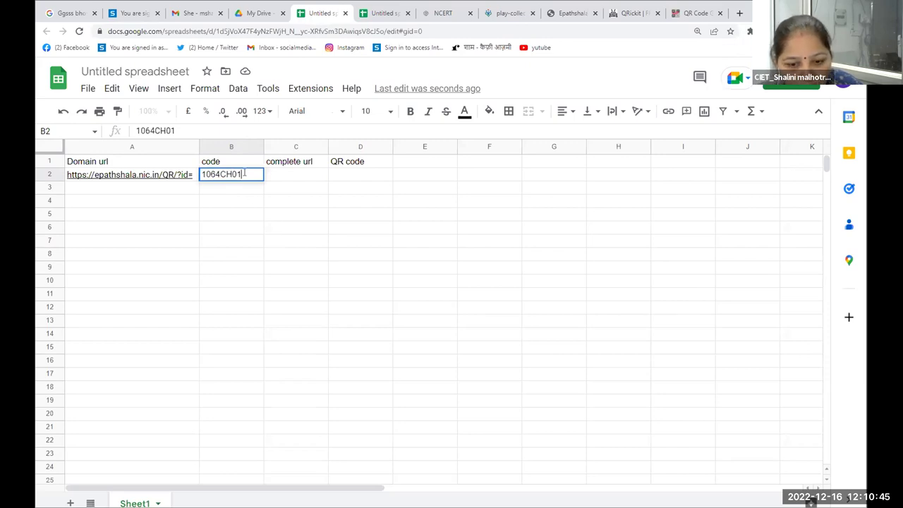
Join the domain URL and code in cell C2 with the formula =concat(A2,B2), and widen the complete url column.
{"action": "left_click_drag", "start_coordinate": [327, 146], "coordinate": [381, 141]}
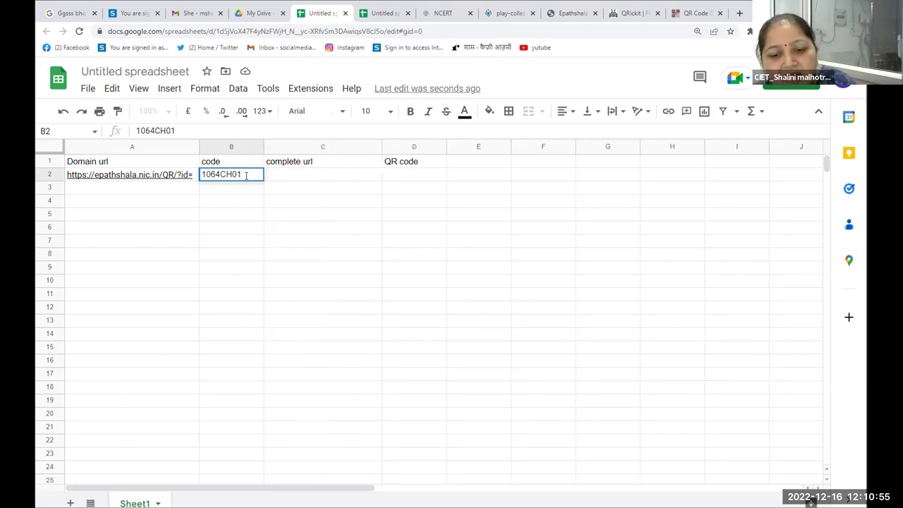
{"action": "left_click", "coordinate": [278, 176]}
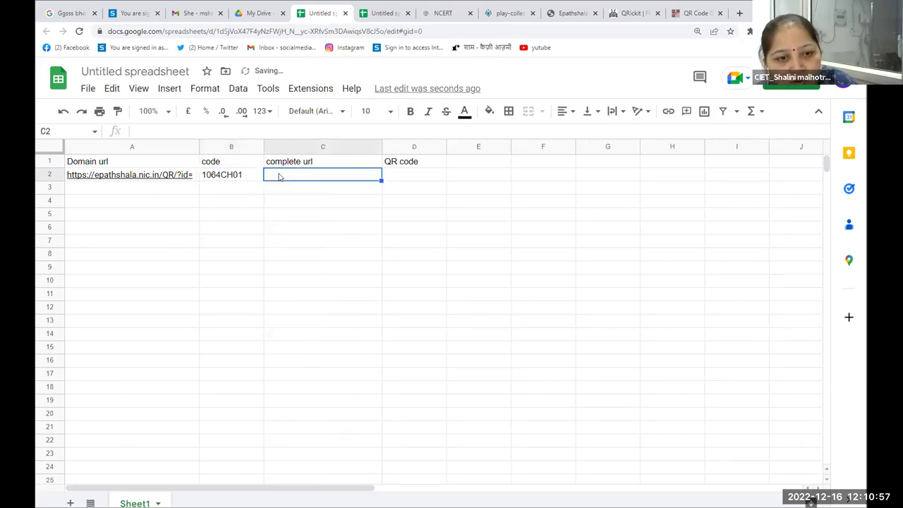
{"action": "type", "text": "="}
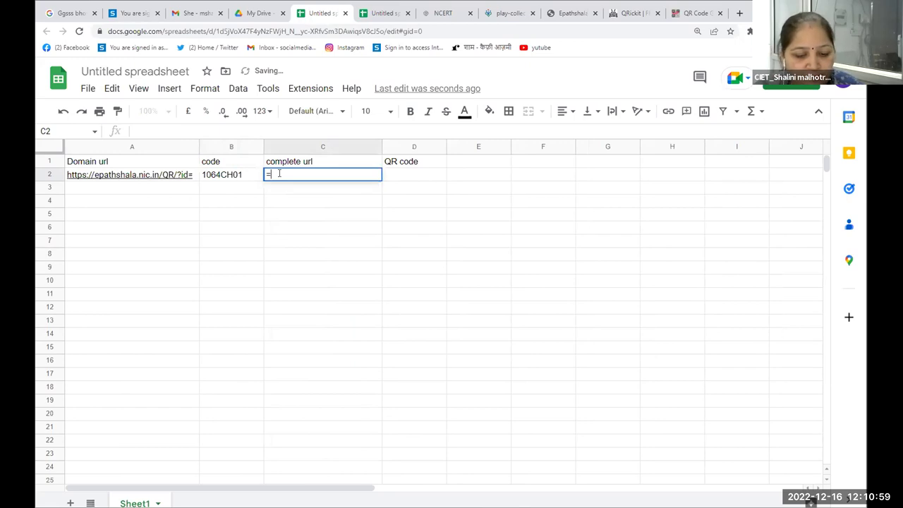
{"action": "type", "text": "concat"}
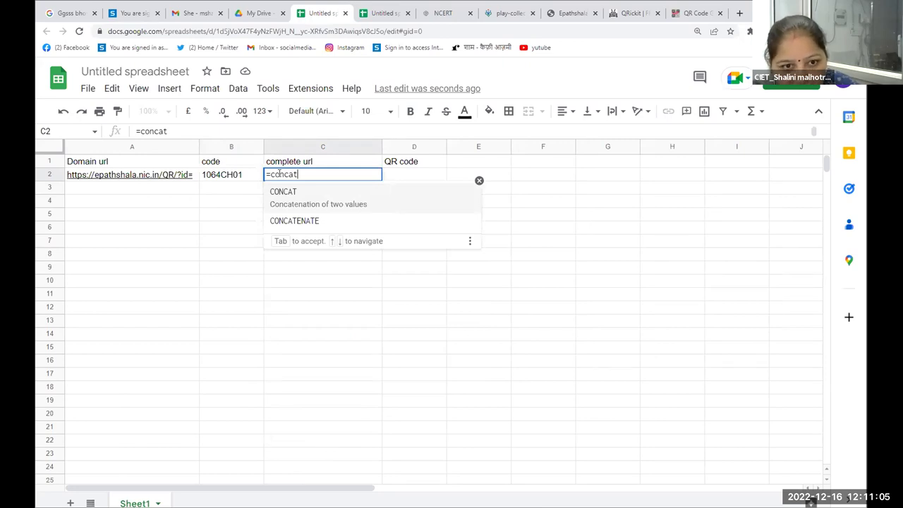
{"action": "type", "text": "("}
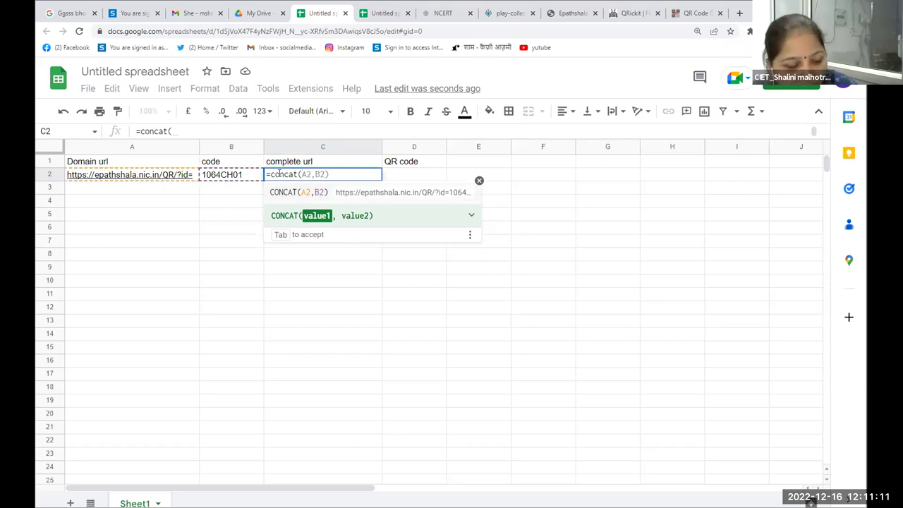
{"action": "type", "text": "A2"}
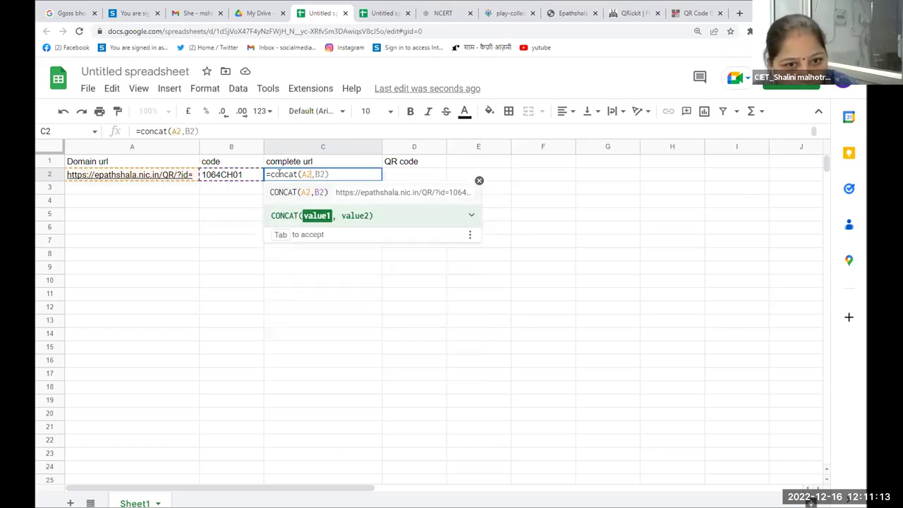
{"action": "type", "text": ","}
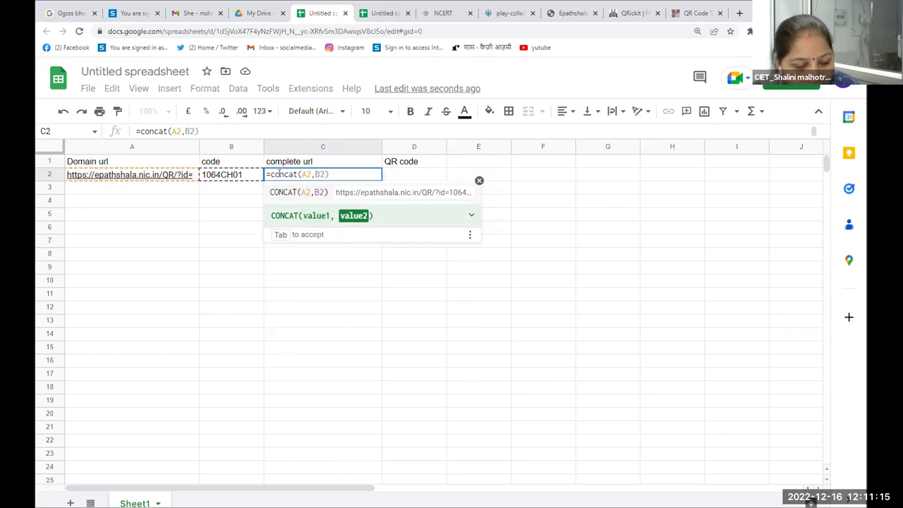
{"action": "type", "text": "B"}
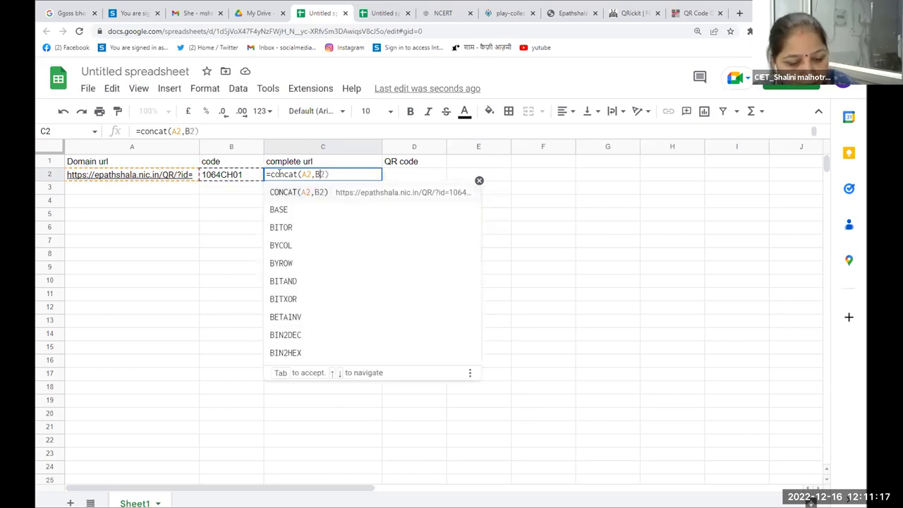
{"action": "type", "text": "2)"}
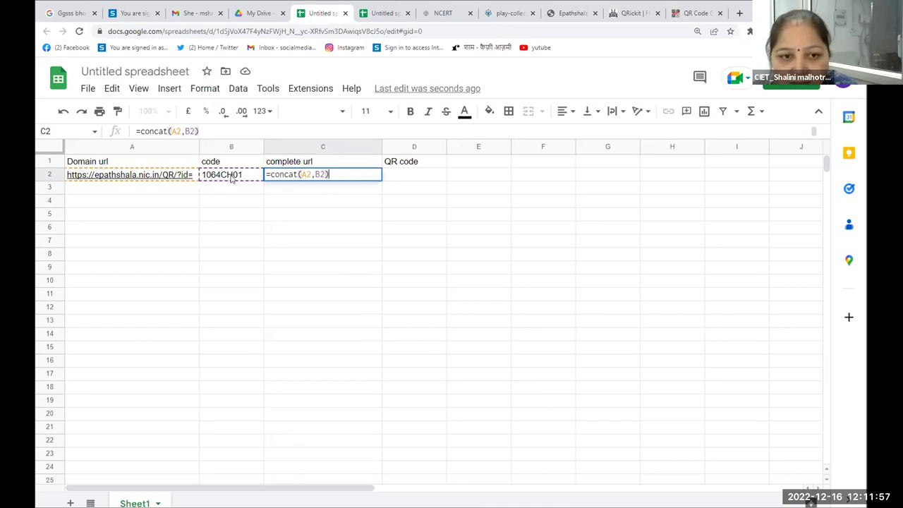
{"action": "left_click", "coordinate": [401, 180]}
{"action": "left_click_drag", "start_coordinate": [382, 144], "coordinate": [431, 143]}
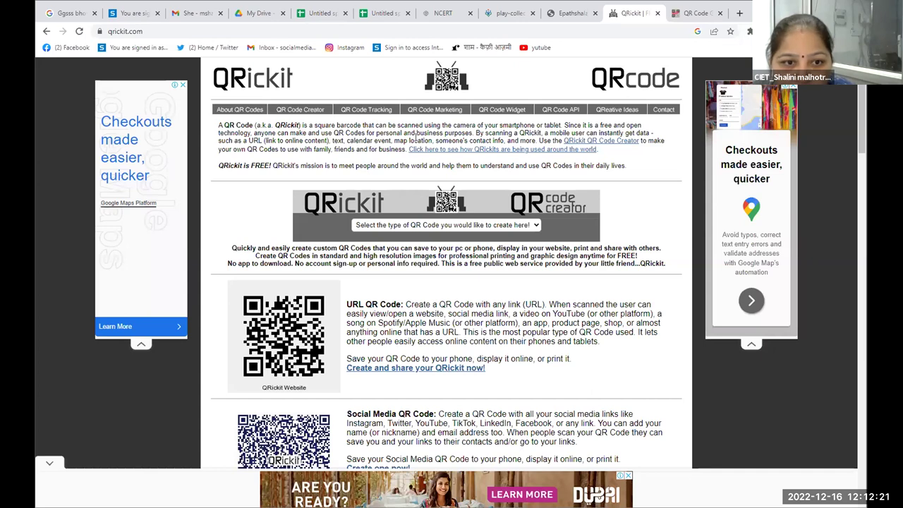
Examine the introduction on the QRickit home page describing the free QR code service.
{"action": "left_click_drag", "start_coordinate": [575, 125], "coordinate": [640, 125]}
{"action": "left_click_drag", "start_coordinate": [566, 124], "coordinate": [645, 129]}
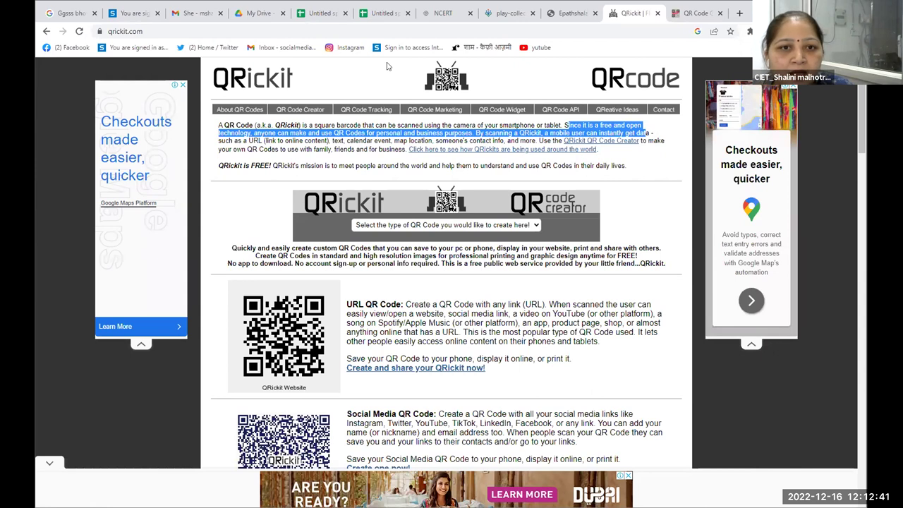
Copy the qrickit.com image formula from D2 of the existing QR spreadsheet into D2 of the new sheet, and heighten row 2 to enlarge the code.
{"action": "left_click", "coordinate": [321, 12]}
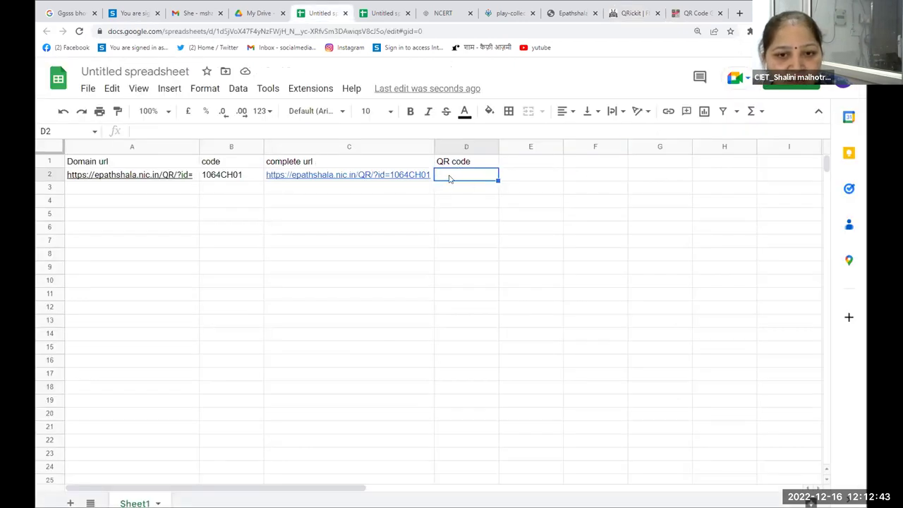
{"action": "left_click", "coordinate": [385, 12]}
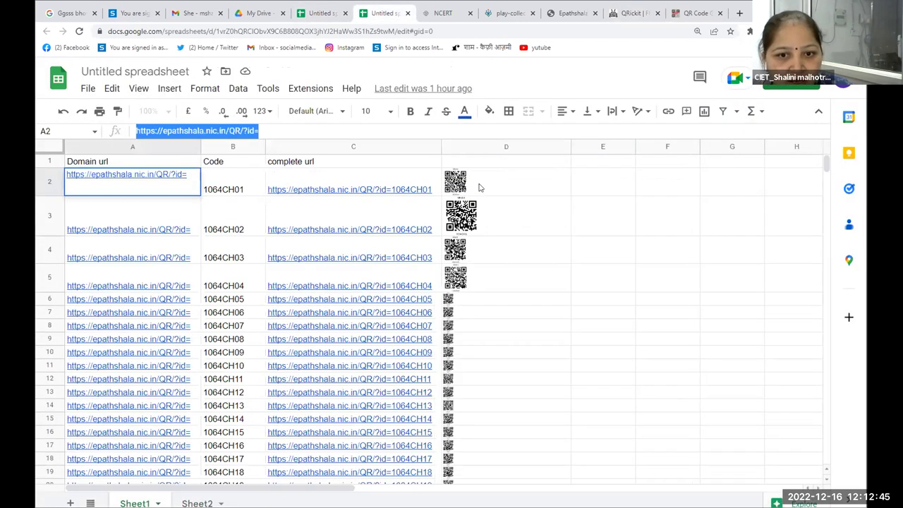
{"action": "left_click", "coordinate": [483, 186]}
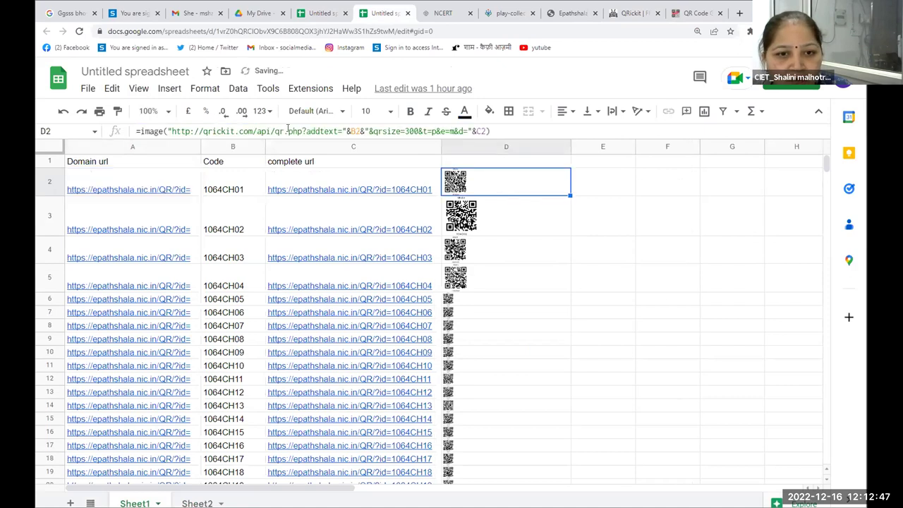
{"action": "left_click_drag", "start_coordinate": [490, 130], "coordinate": [135, 130]}
{"action": "key", "text": "ctrl+c"}
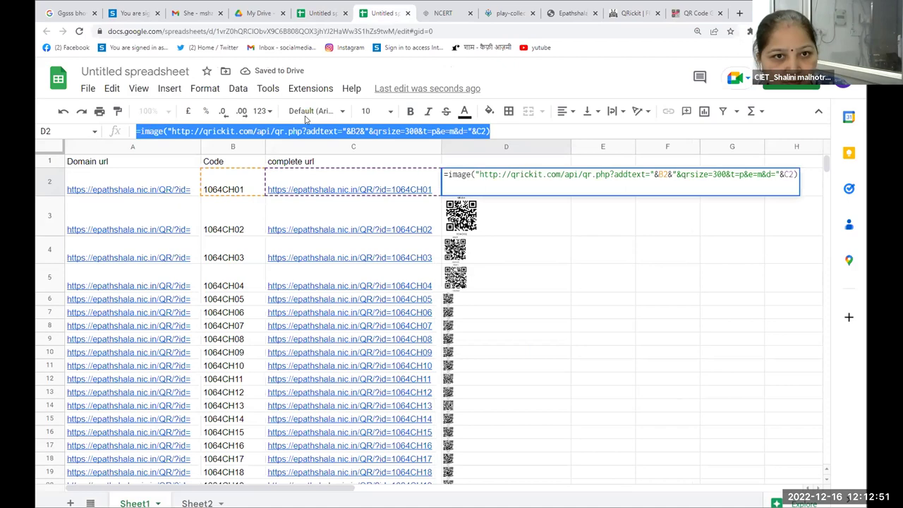
{"action": "key", "text": "ctrl+Page_Up"}
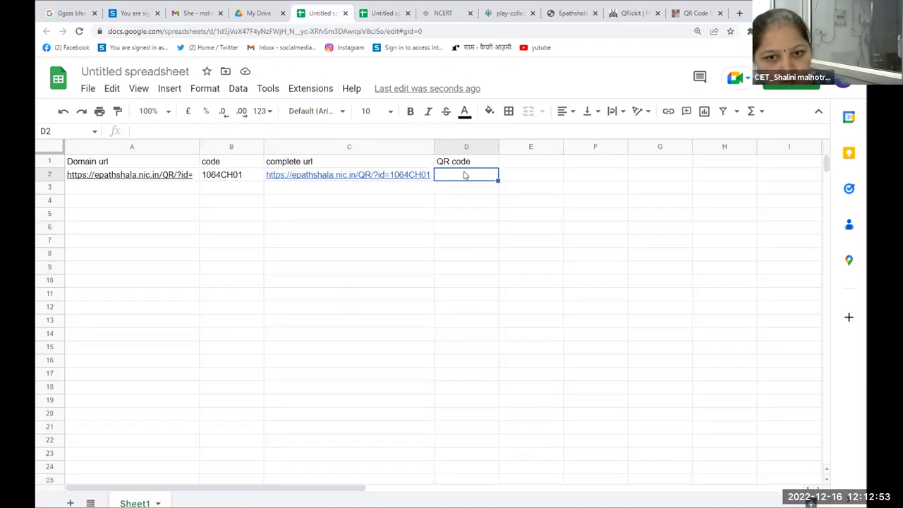
{"action": "key", "text": "ctrl+v"}
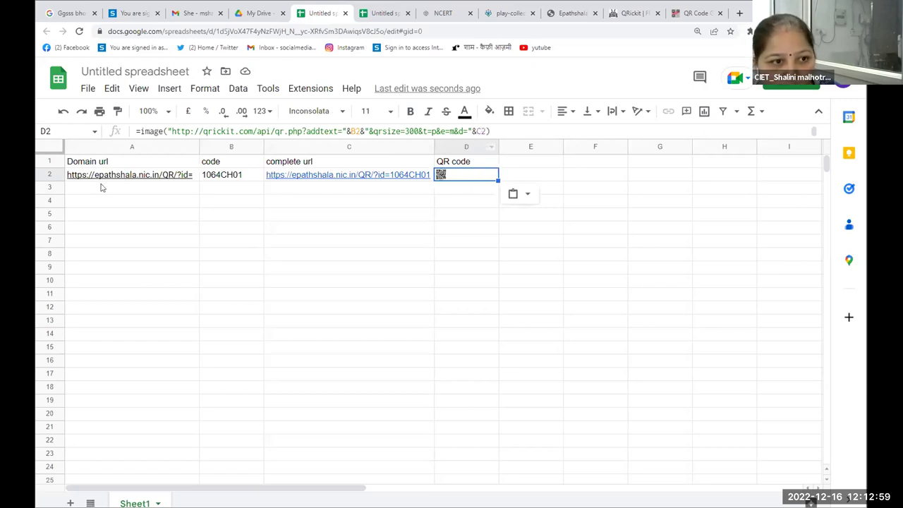
{"action": "left_click_drag", "start_coordinate": [50, 213], "coordinate": [50, 214]}
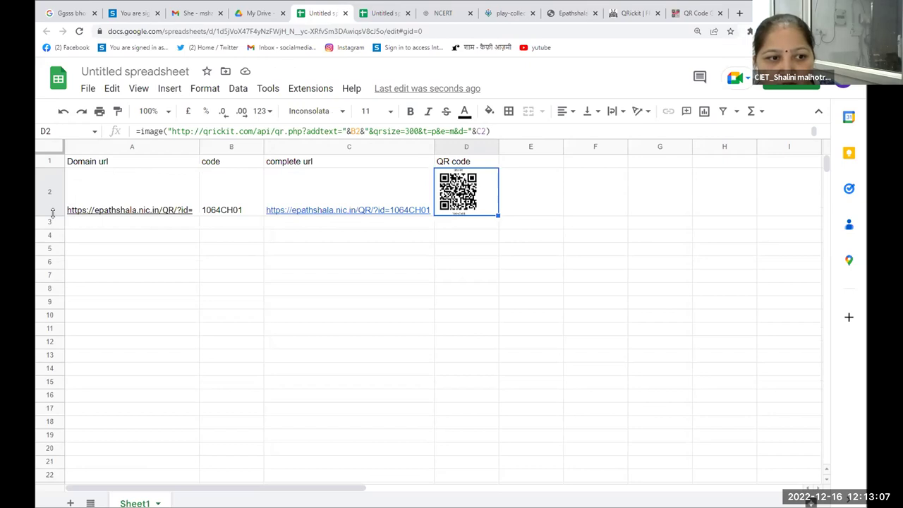
{"action": "left_click_drag", "start_coordinate": [52, 213], "coordinate": [50, 221]}
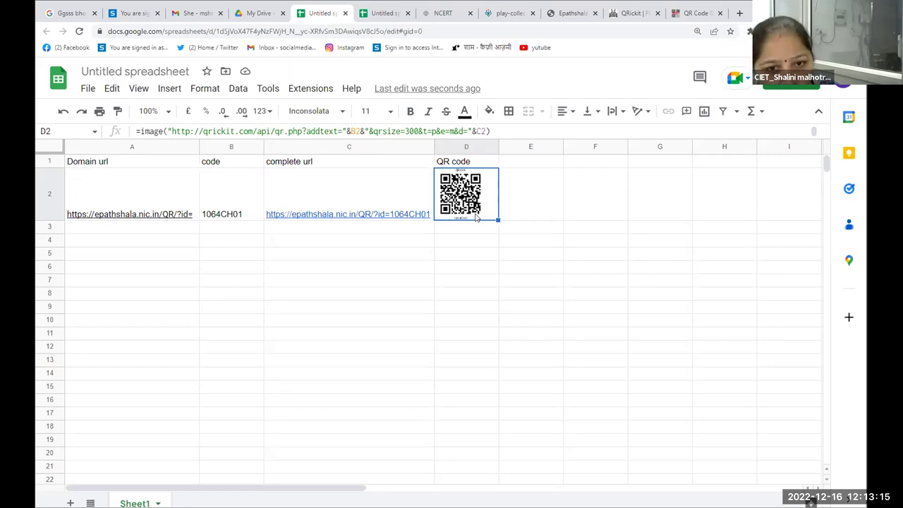
Fill the domain URL in A2 down to A11 and the chapter codes in column B from 1064CH01 down to 1064CH10.
{"action": "left_click", "coordinate": [182, 210]}
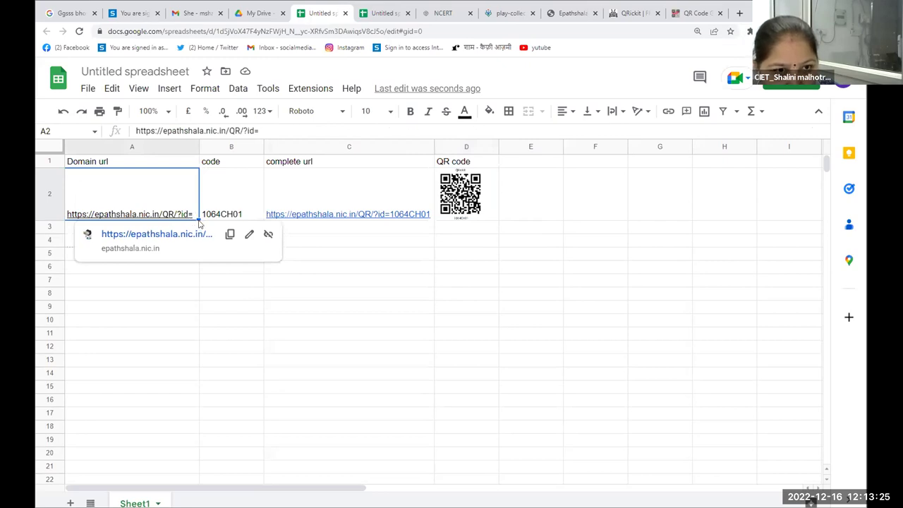
{"action": "left_click_drag", "start_coordinate": [199, 223], "coordinate": [199, 243]}
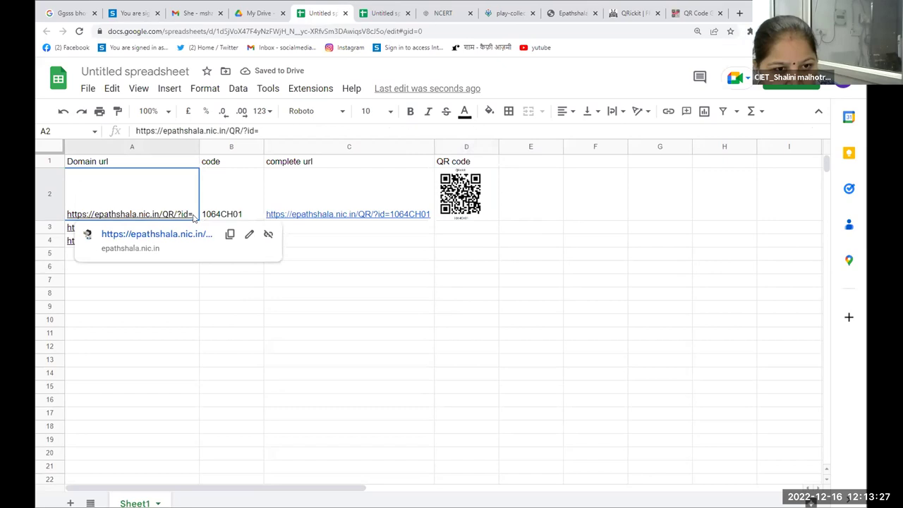
{"action": "left_click_drag", "start_coordinate": [193, 297], "coordinate": [195, 338]}
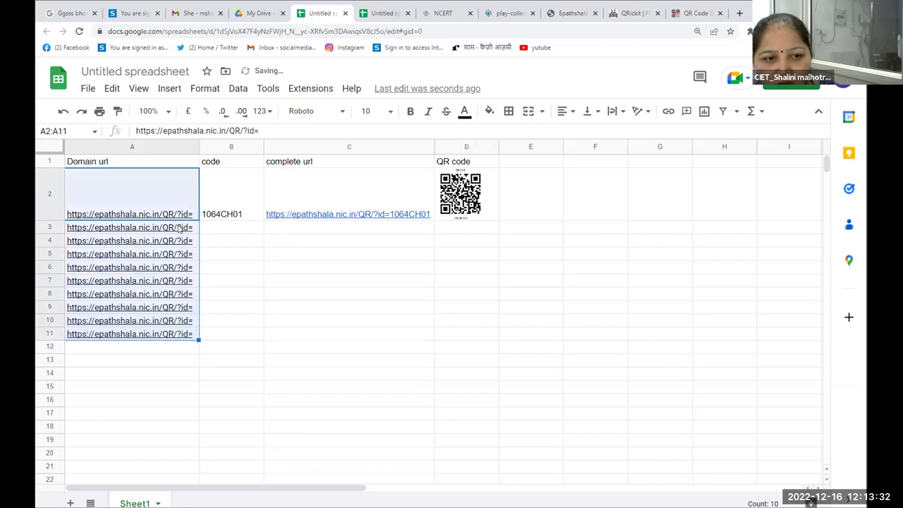
{"action": "left_click", "coordinate": [259, 218]}
{"action": "left_click_drag", "start_coordinate": [259, 217], "coordinate": [254, 341]}
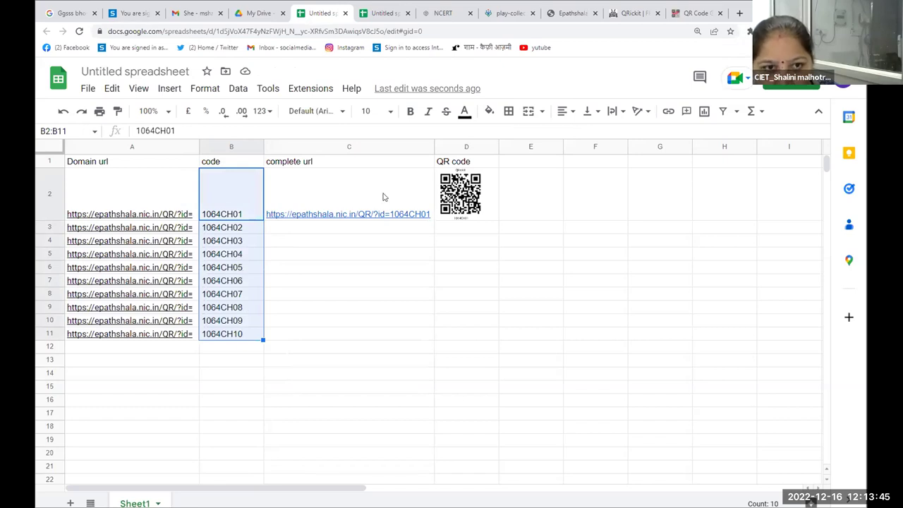
Fill the complete url formula in C2 and the QR image formula in D2 down to row 11.
{"action": "left_click", "coordinate": [426, 215]}
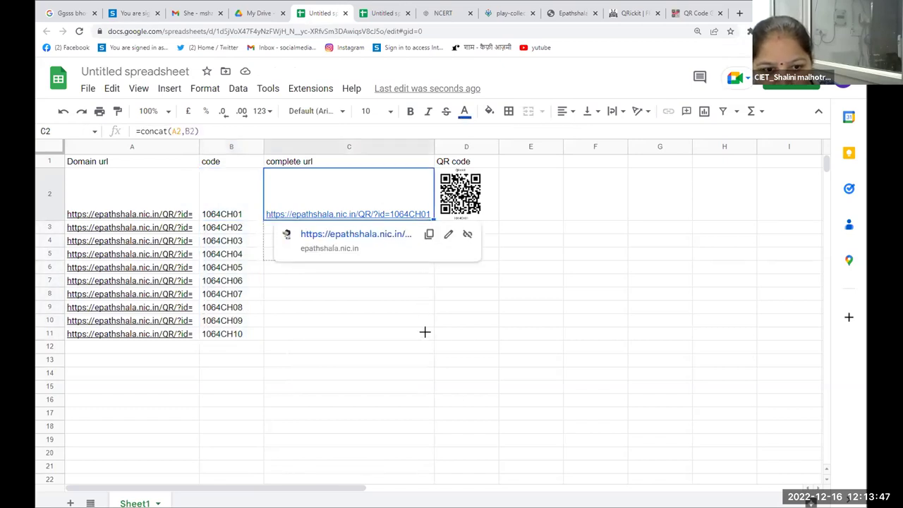
{"action": "double_click", "coordinate": [433, 220]}
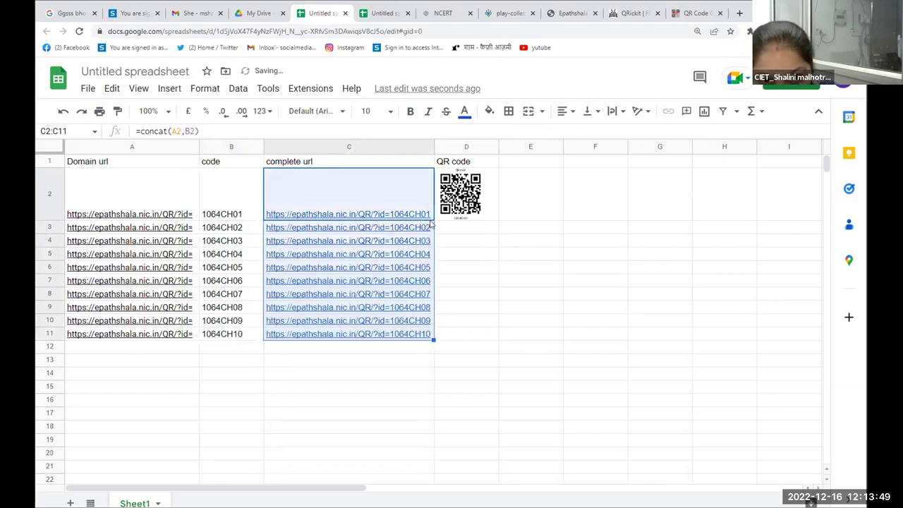
{"action": "mouse_move", "coordinate": [428, 335]}
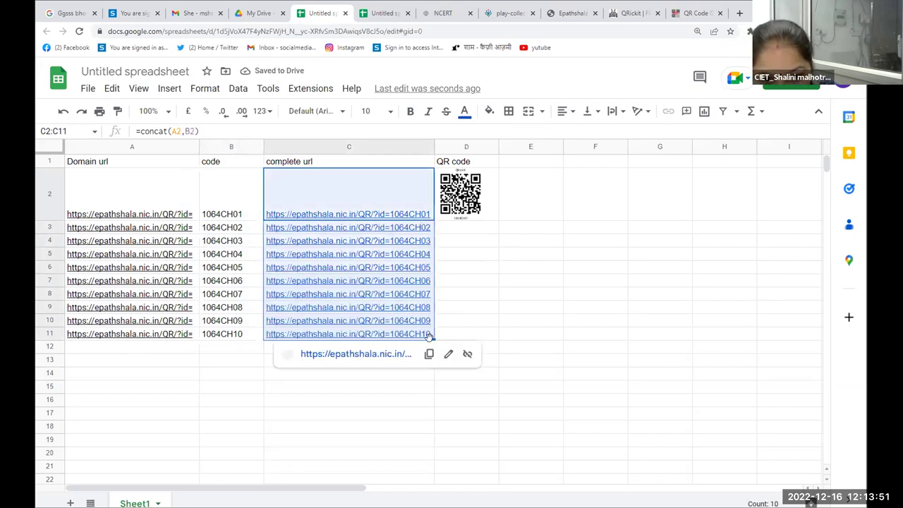
{"action": "left_click", "coordinate": [496, 217]}
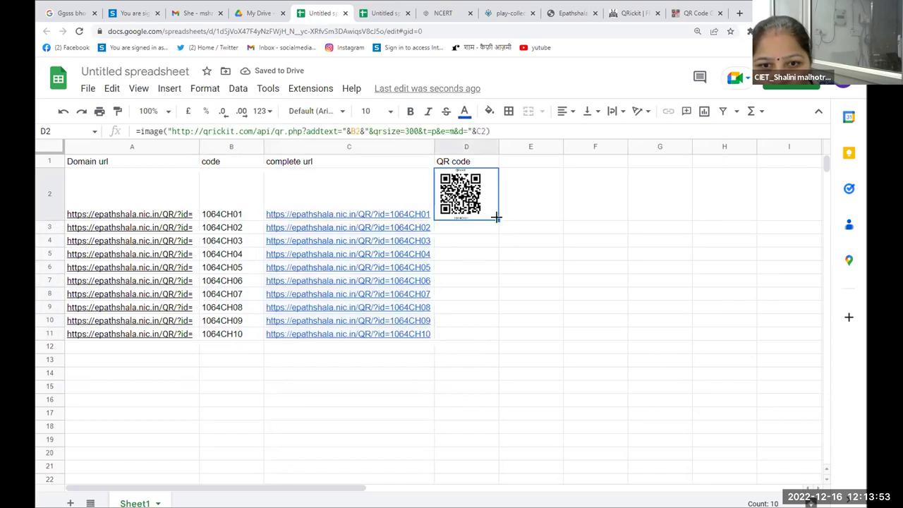
{"action": "left_click_drag", "start_coordinate": [495, 217], "coordinate": [493, 338]}
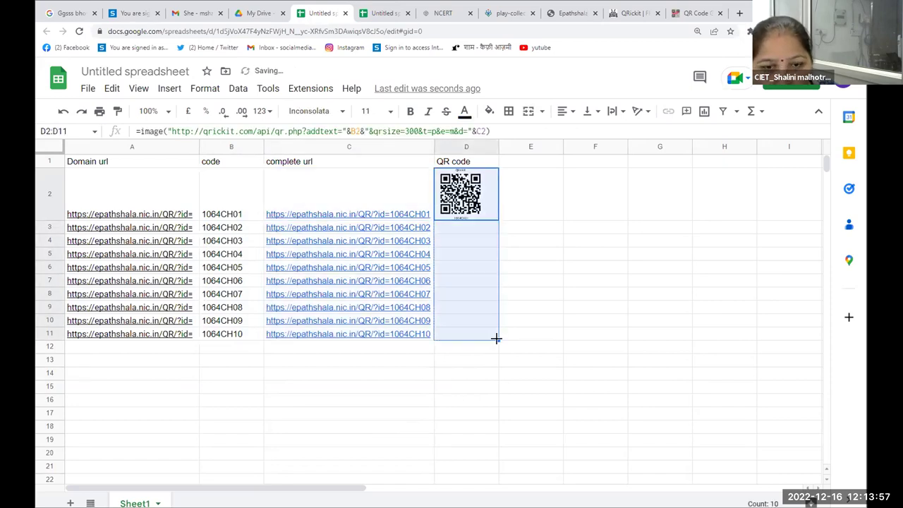
{"action": "left_click", "coordinate": [531, 320]}
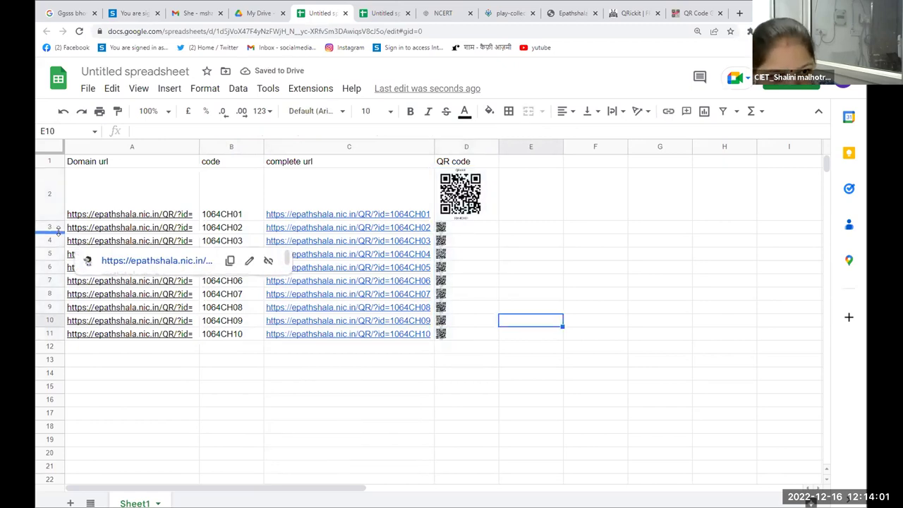
Increase the heights of rows 3 to 7 to enlarge their QR codes.
{"action": "left_click_drag", "start_coordinate": [58, 255], "coordinate": [59, 254]}
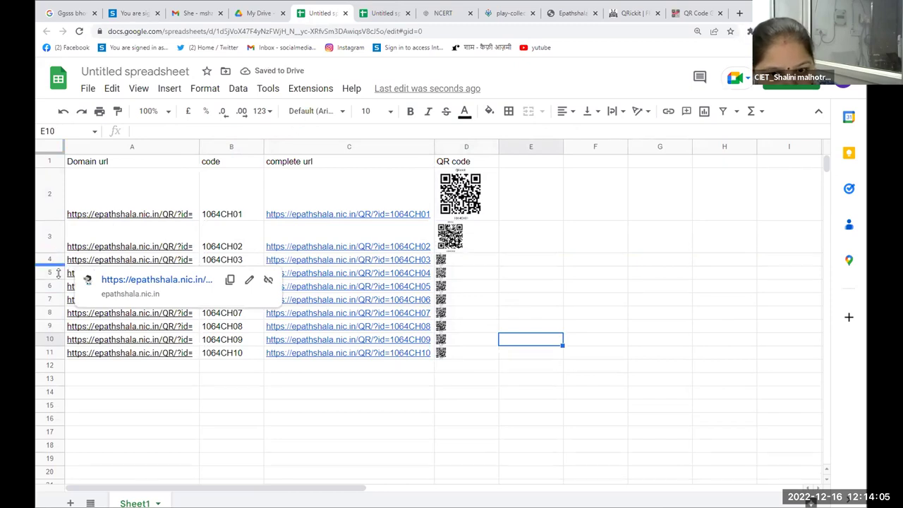
{"action": "left_click_drag", "start_coordinate": [58, 275], "coordinate": [58, 279]}
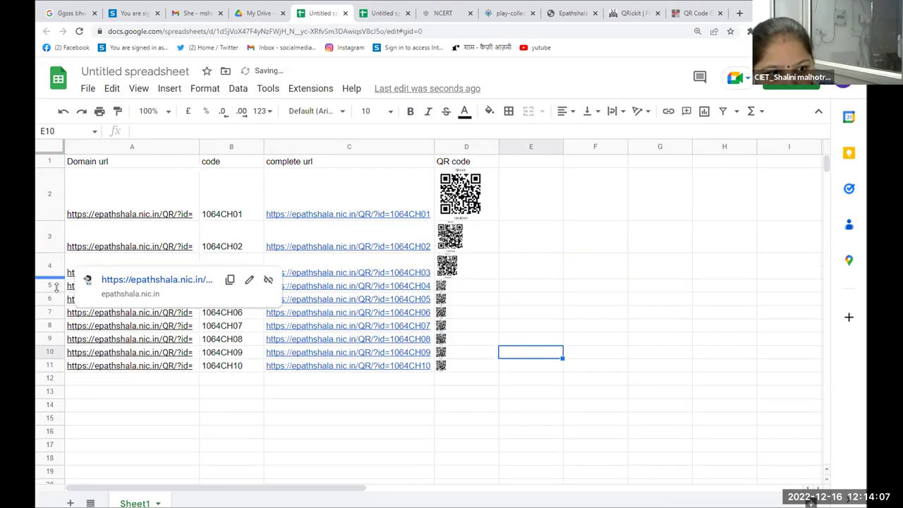
{"action": "left_click_drag", "start_coordinate": [52, 317], "coordinate": [53, 320]}
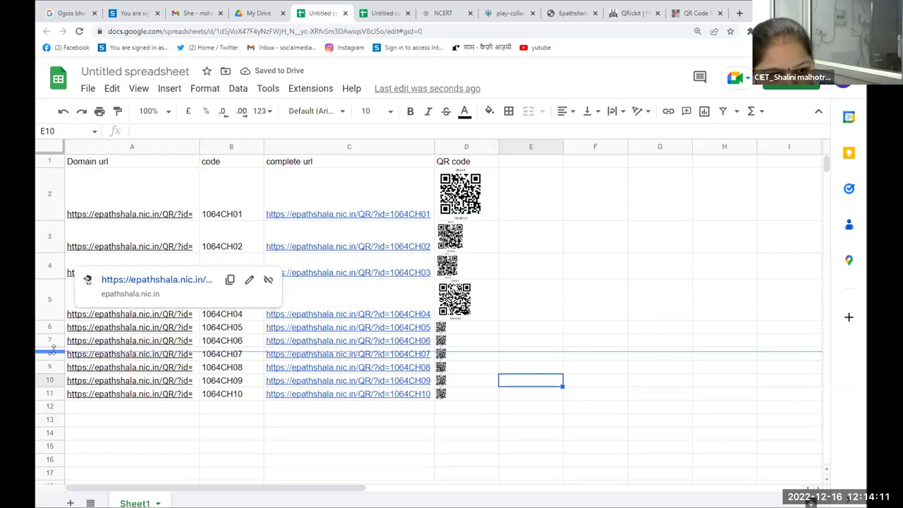
{"action": "left_click_drag", "start_coordinate": [52, 351], "coordinate": [56, 391]}
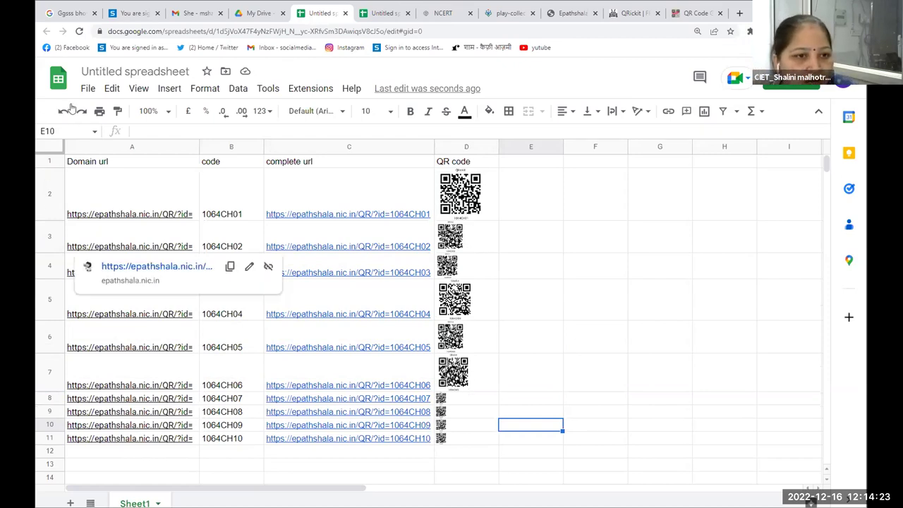
Export the current sheet as an A4 landscape PDF fitted to width, and open the downloaded file.
{"action": "left_click", "coordinate": [88, 91]}
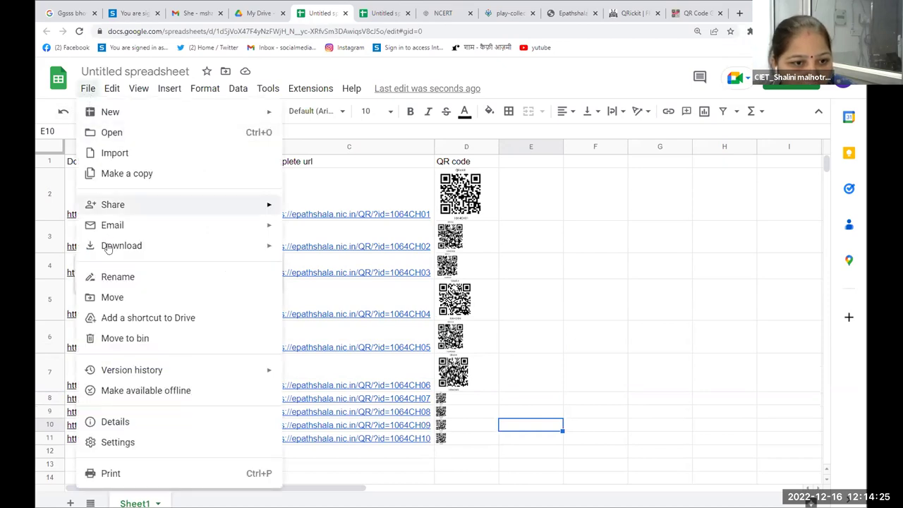
{"action": "mouse_move", "coordinate": [233, 251]}
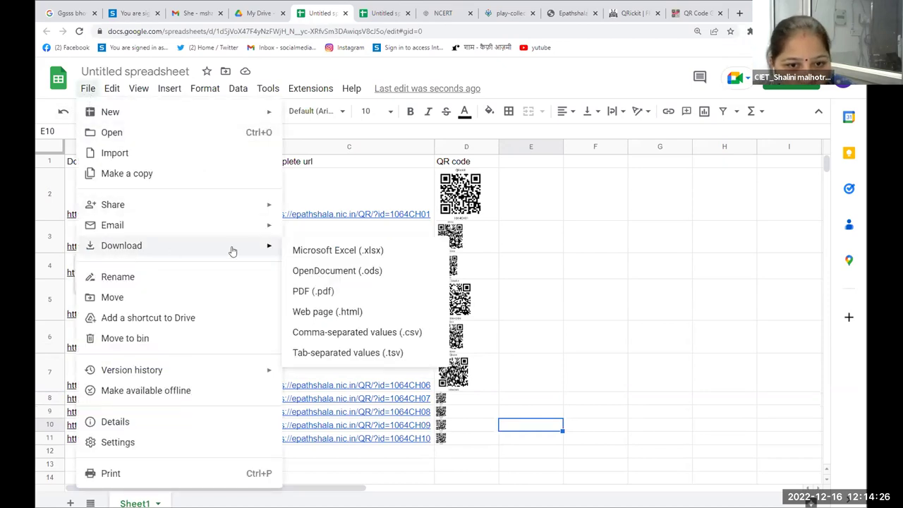
{"action": "left_click", "coordinate": [309, 292]}
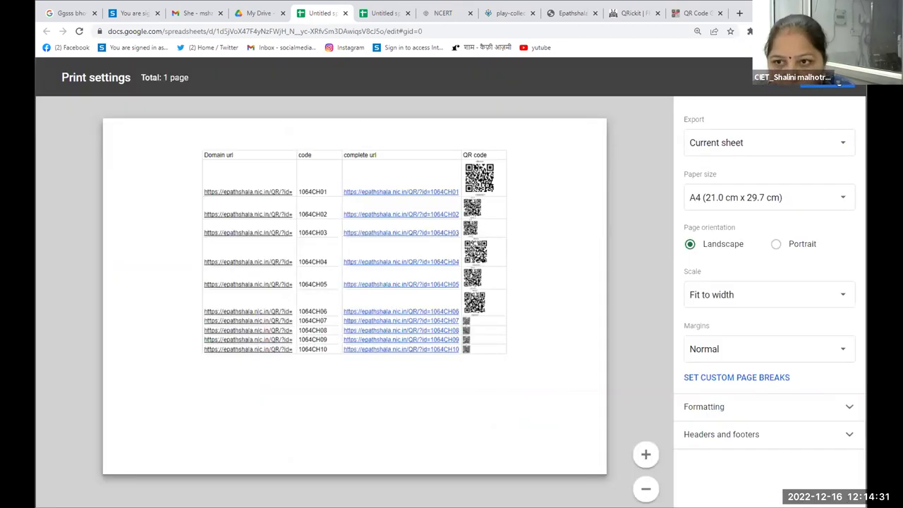
{"action": "left_click", "coordinate": [828, 77]}
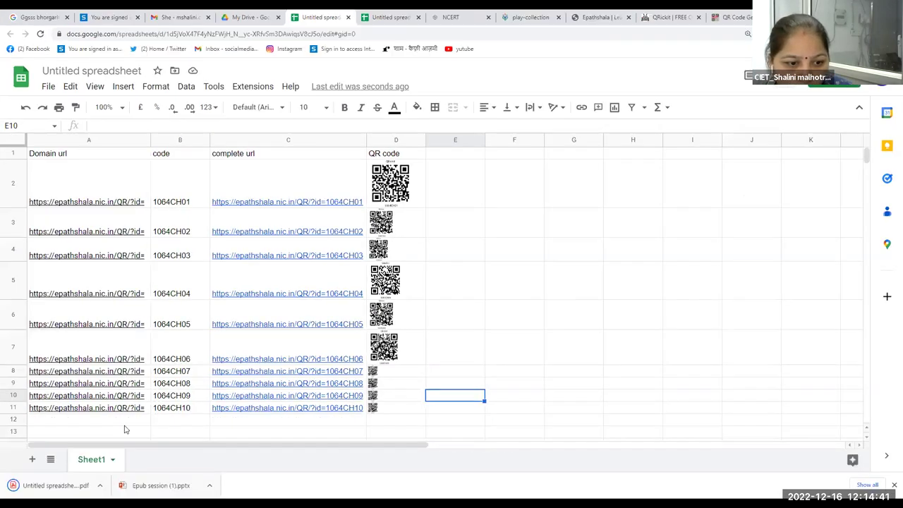
{"action": "left_click", "coordinate": [99, 485]}
{"action": "left_click", "coordinate": [118, 415]}
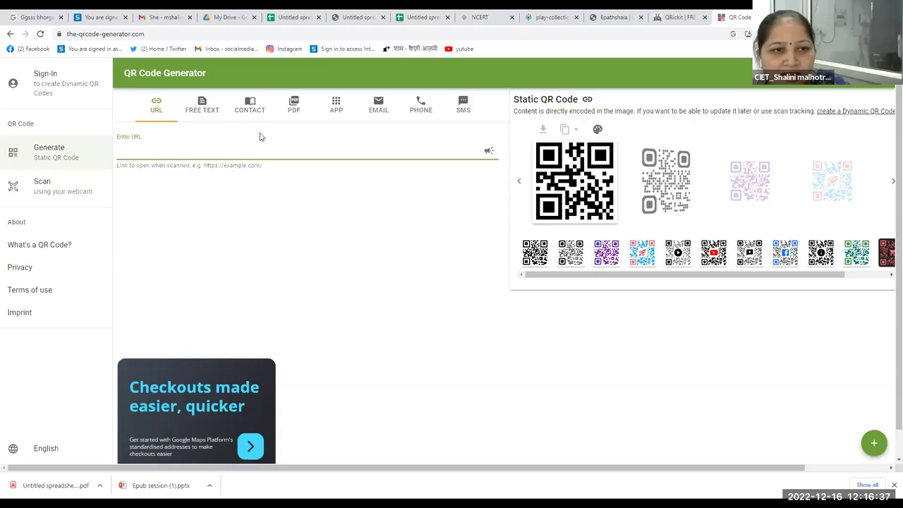
{"action": "left_click", "coordinate": [9, 35]}
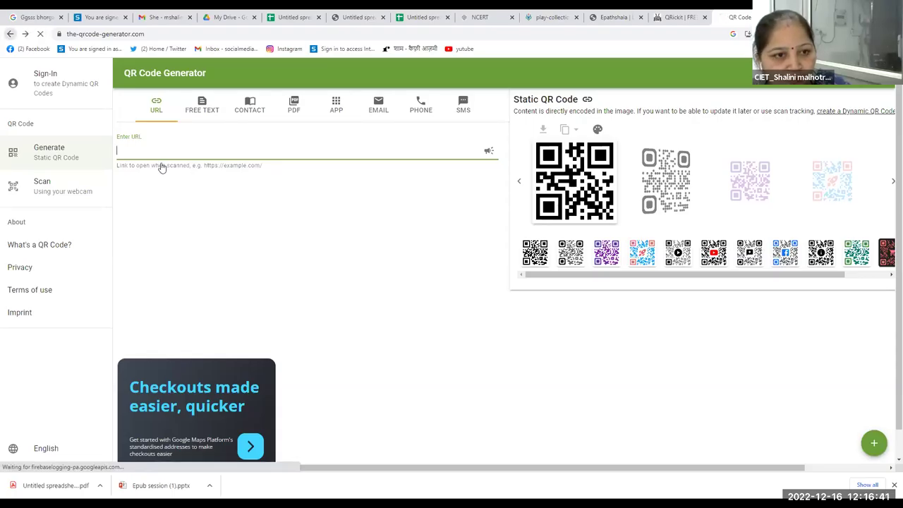
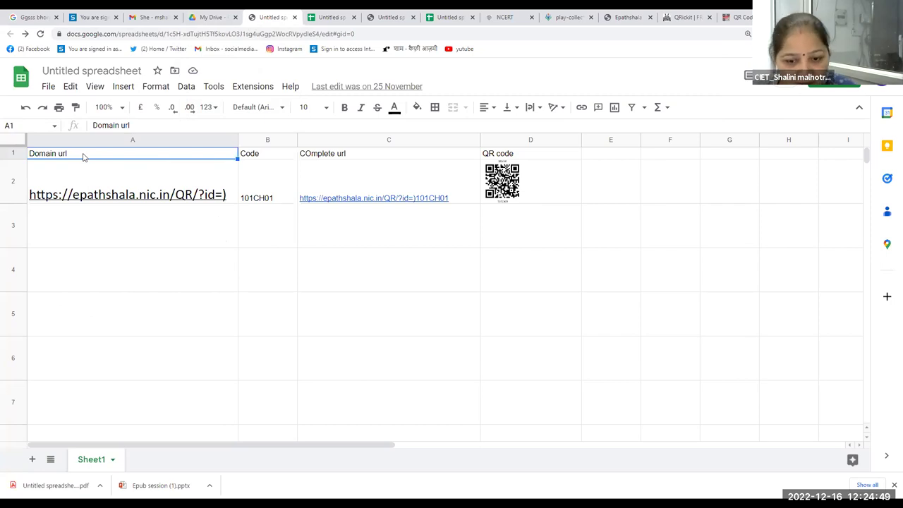
Review the column headings and the domain URL and code entries in the earlier QR spreadsheet containing code 101CH01.
{"action": "left_click", "coordinate": [276, 157]}
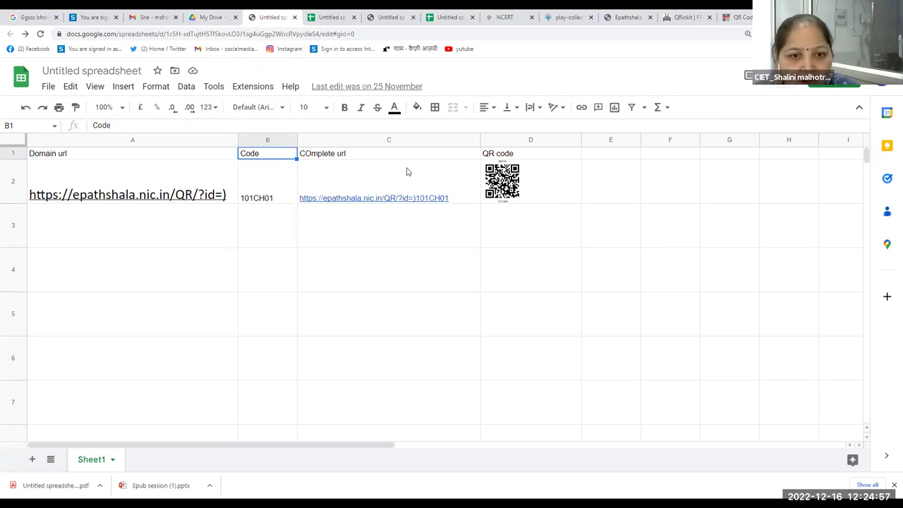
{"action": "left_click", "coordinate": [368, 156]}
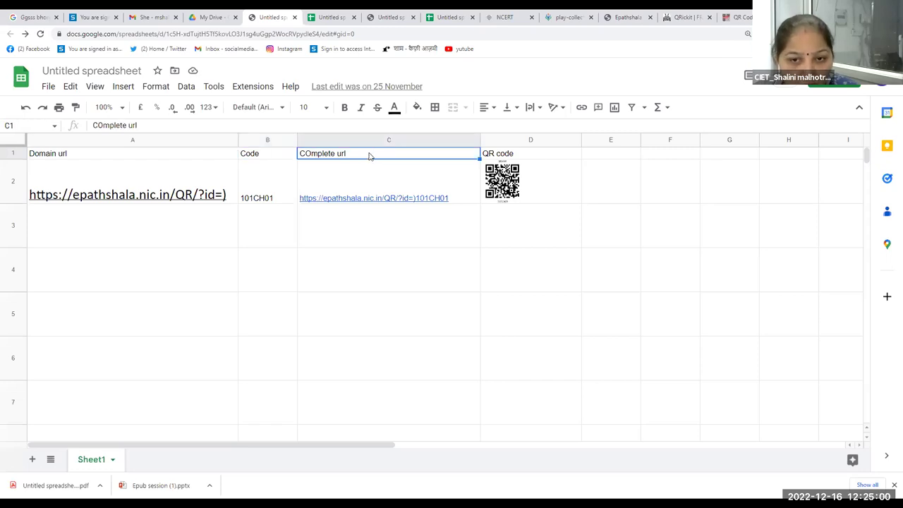
{"action": "left_click", "coordinate": [519, 158]}
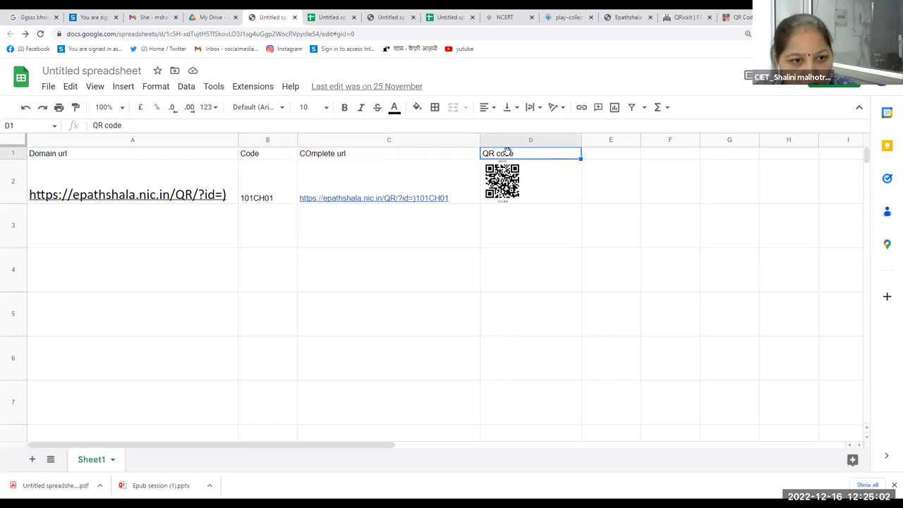
{"action": "left_click", "coordinate": [73, 181]}
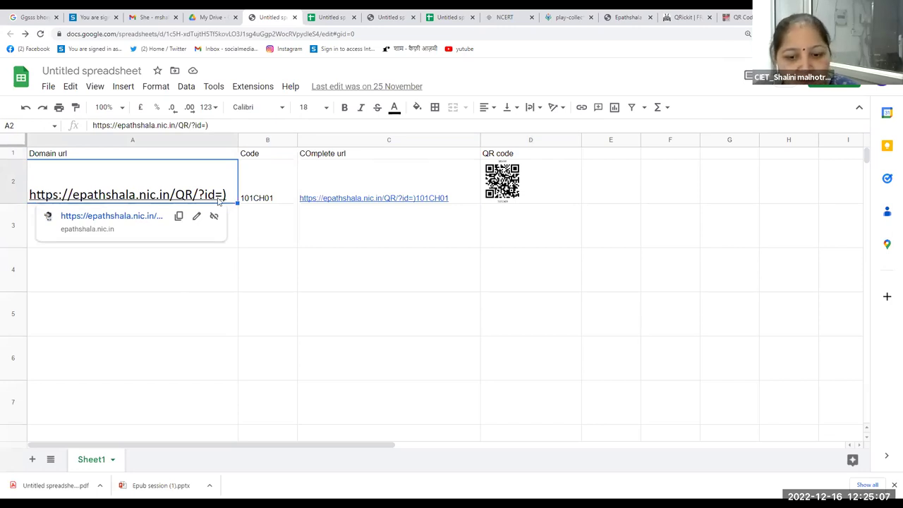
{"action": "left_click", "coordinate": [281, 192]}
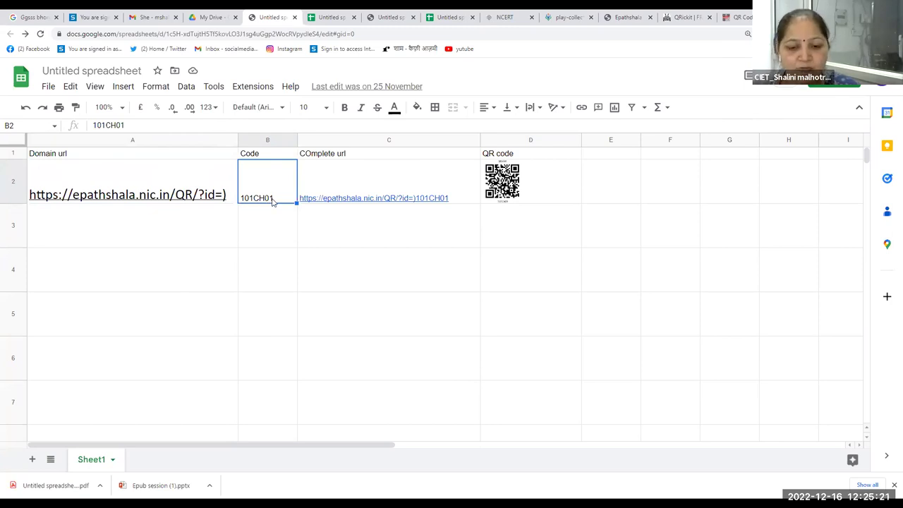
Replace the complete url formula in C2 with =concat(A2,B2) to join the domain URL and code.
{"action": "left_click", "coordinate": [362, 189]}
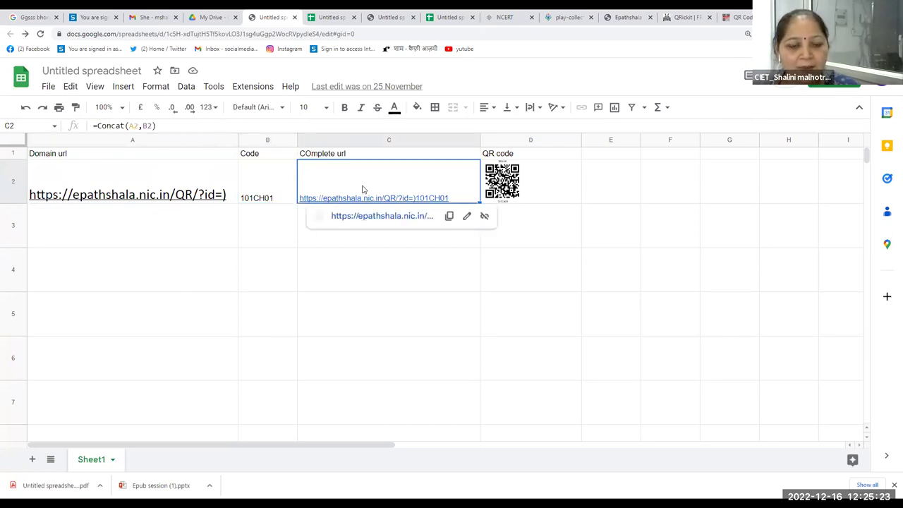
{"action": "key", "text": "Delete"}
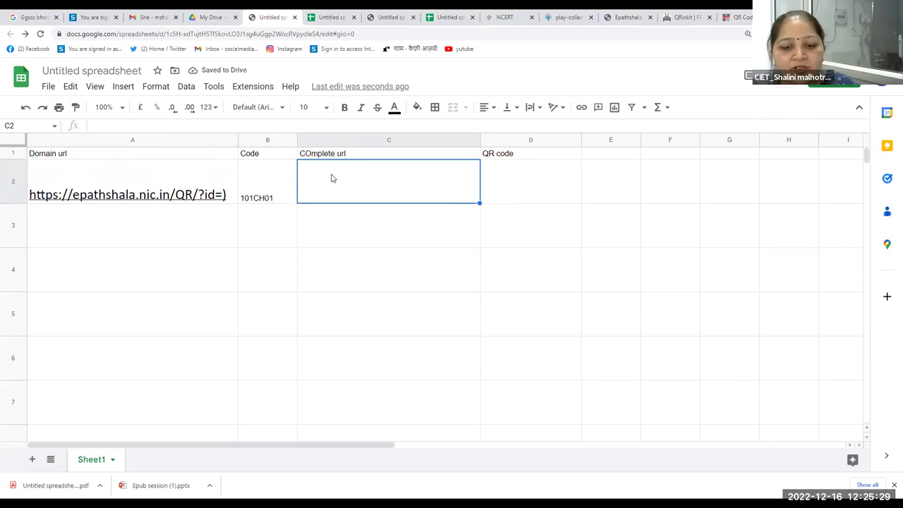
{"action": "type", "text": "=concat"}
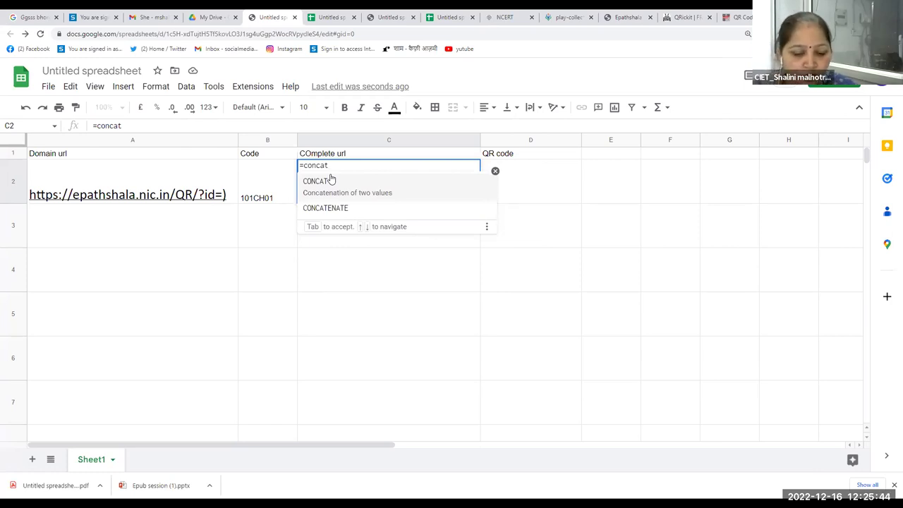
{"action": "type", "text": "("}
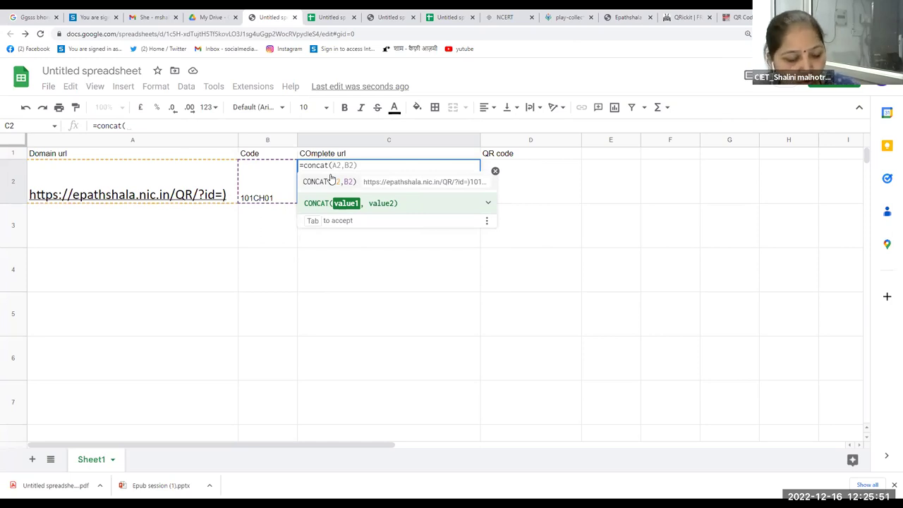
{"action": "type", "text": "A2,"}
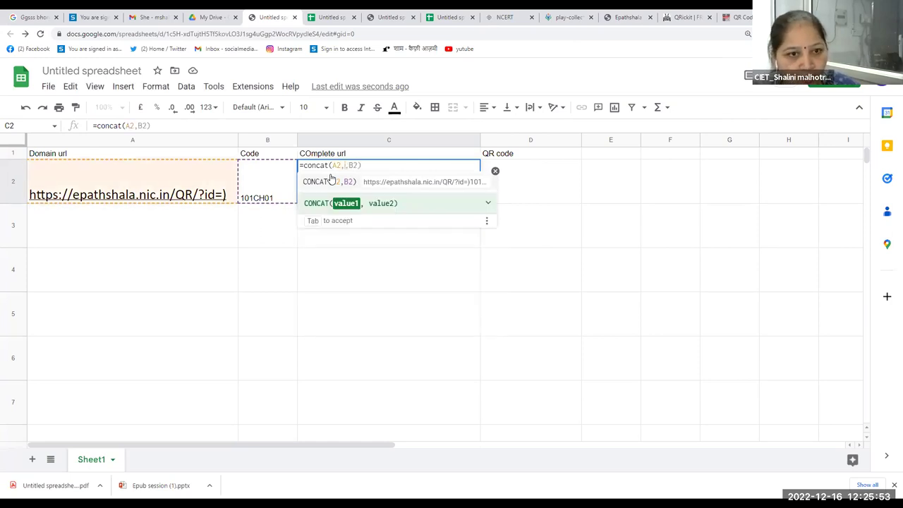
{"action": "type", "text": "B2"}
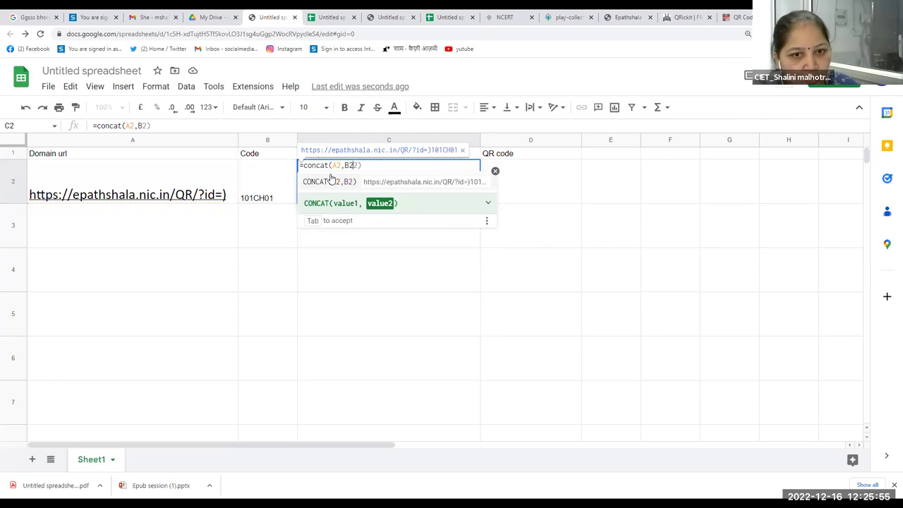
{"action": "type", "text": ")"}
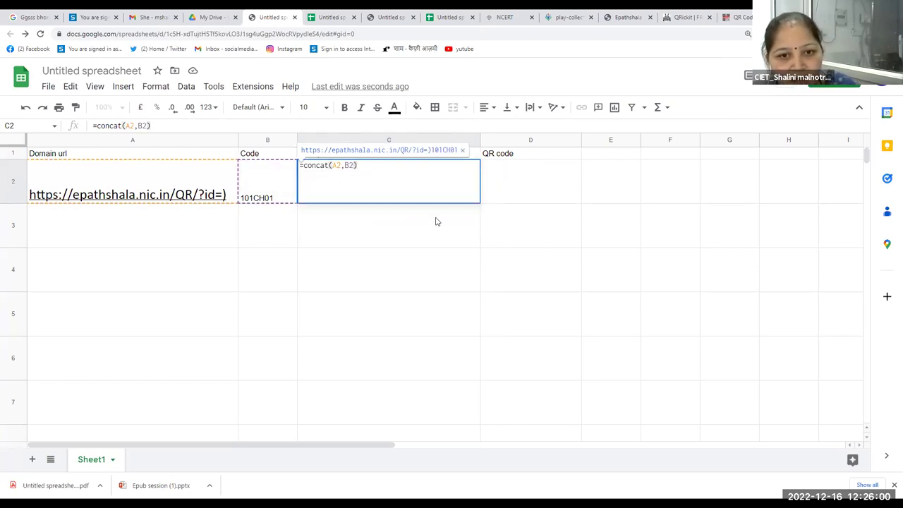
{"action": "left_click", "coordinate": [407, 214]}
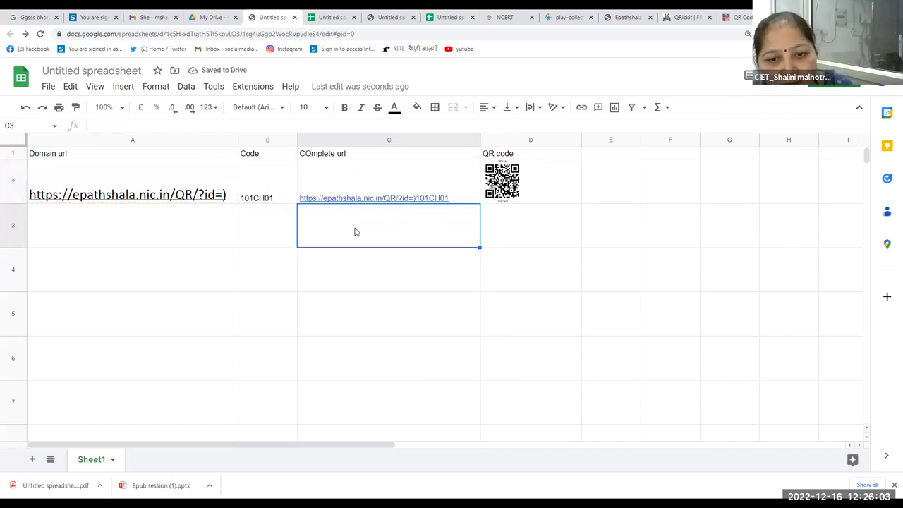
Inspect the qrickit.com address in D2's image formula and read the QRickit website's introduction about free, open QR codes.
{"action": "left_click", "coordinate": [536, 182]}
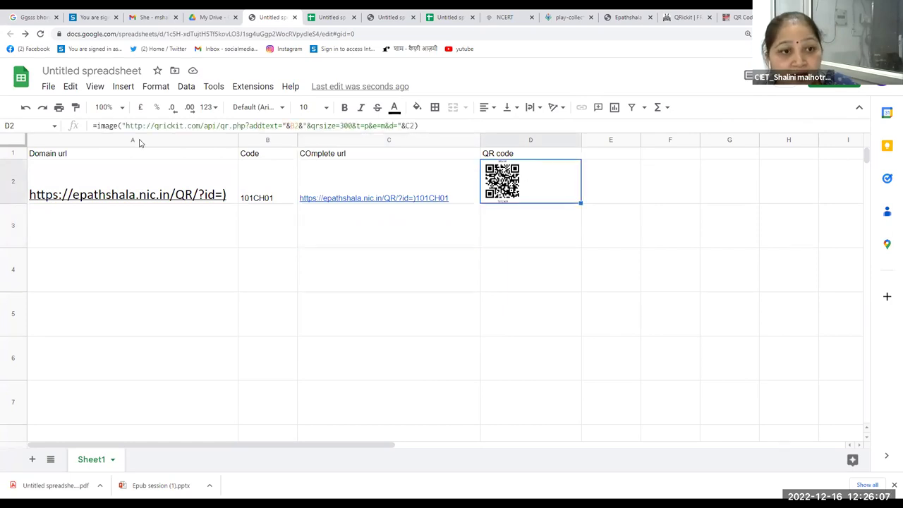
{"action": "left_click_drag", "start_coordinate": [224, 125], "coordinate": [205, 126]}
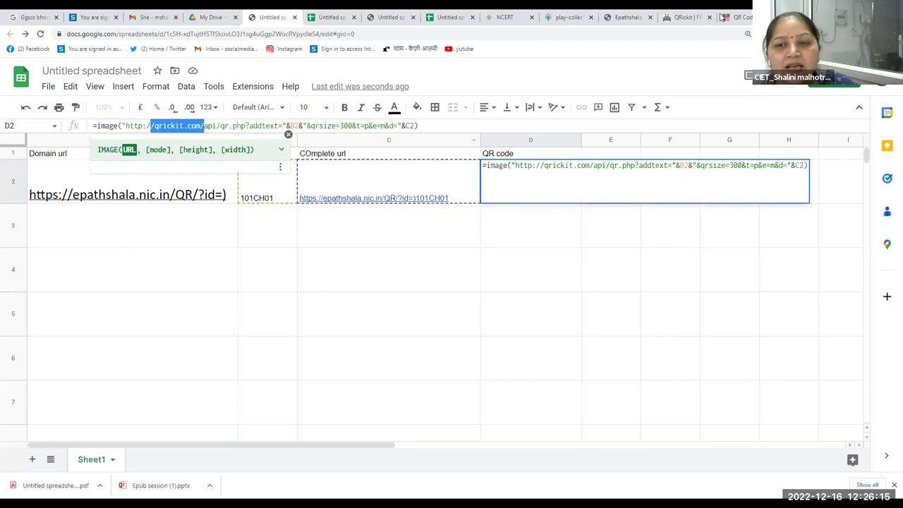
{"action": "left_click", "coordinate": [684, 17]}
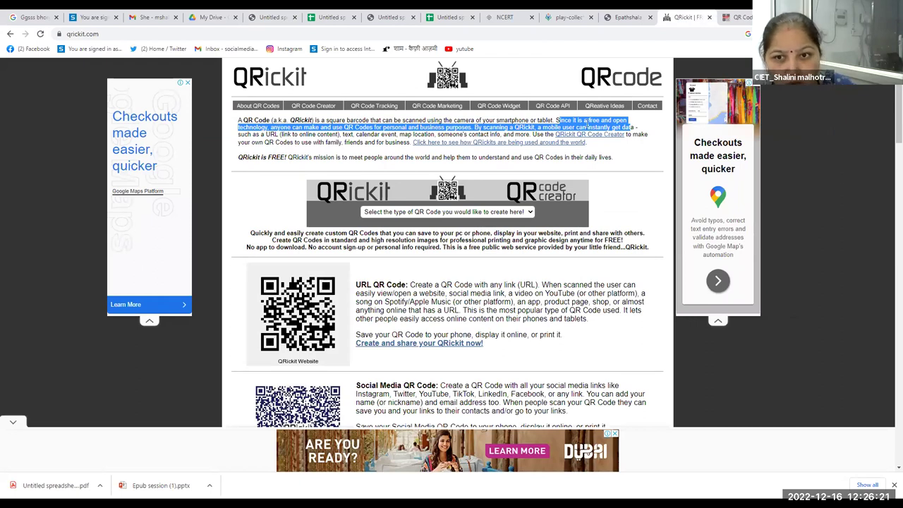
{"action": "left_click", "coordinate": [562, 121]}
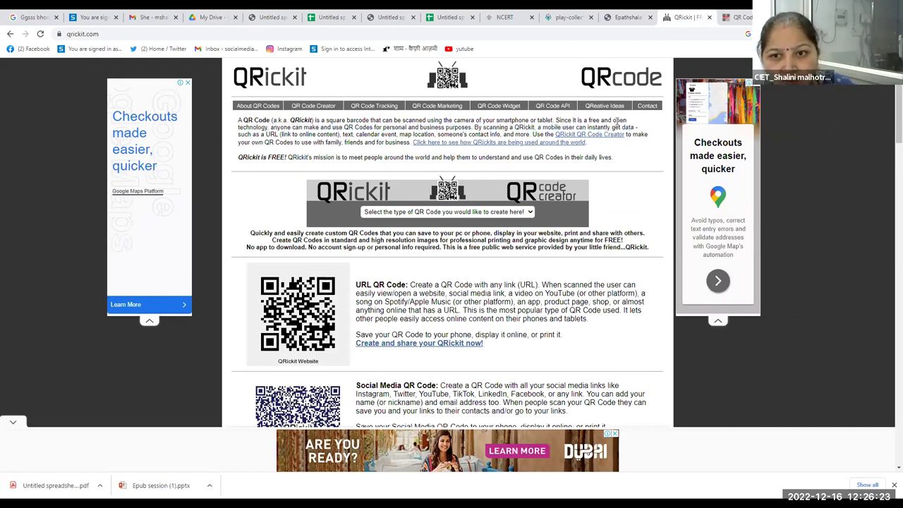
{"action": "left_click_drag", "start_coordinate": [632, 124], "coordinate": [638, 132]}
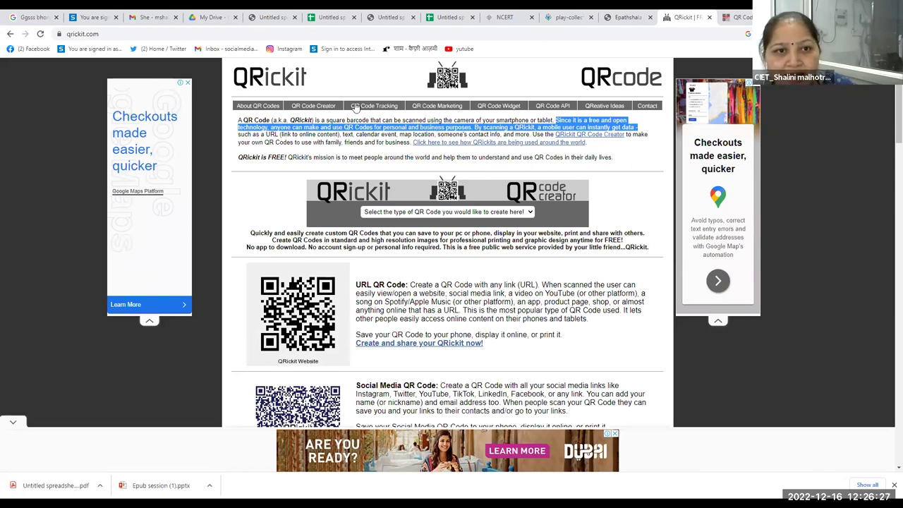
Return to the spreadsheet and inspect the C2 reference in D2's image formula, keeping the formula as it is.
{"action": "left_click", "coordinate": [253, 20]}
{"action": "mouse_move", "coordinate": [375, 182]}
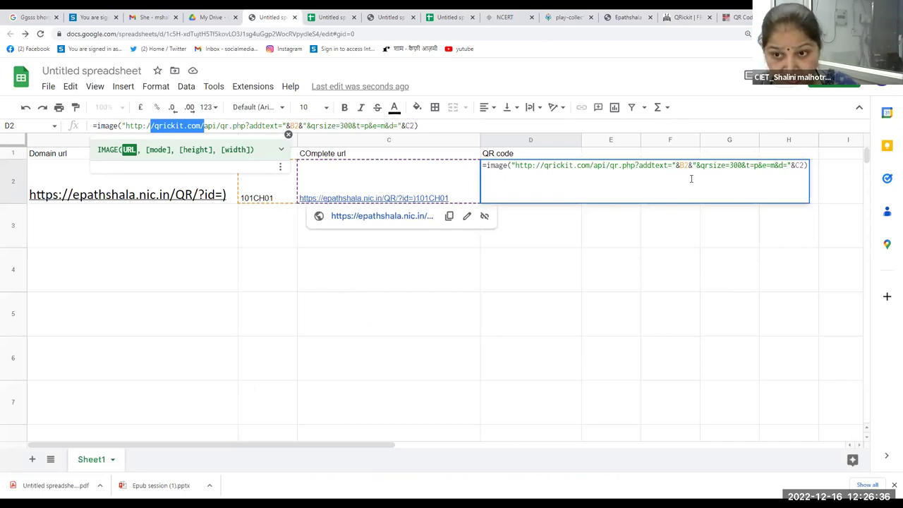
{"action": "double_click", "coordinate": [798, 165]}
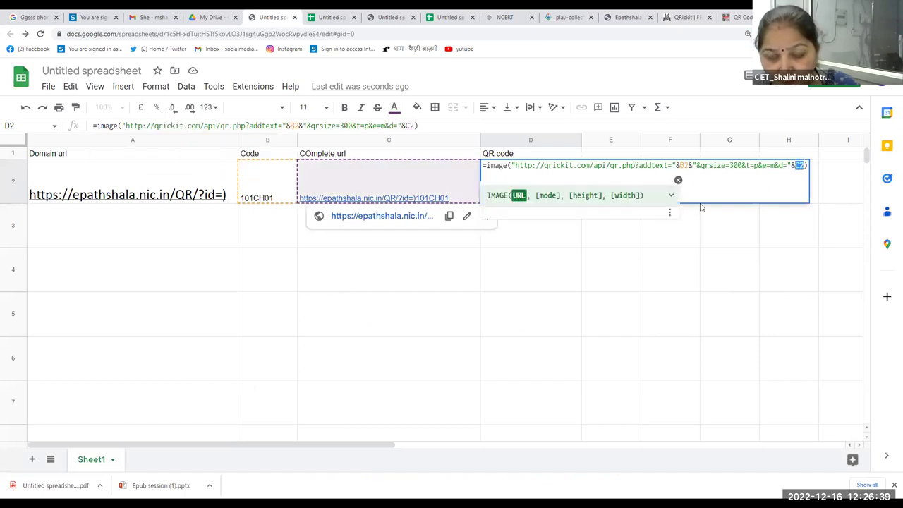
{"action": "key", "text": "Return"}
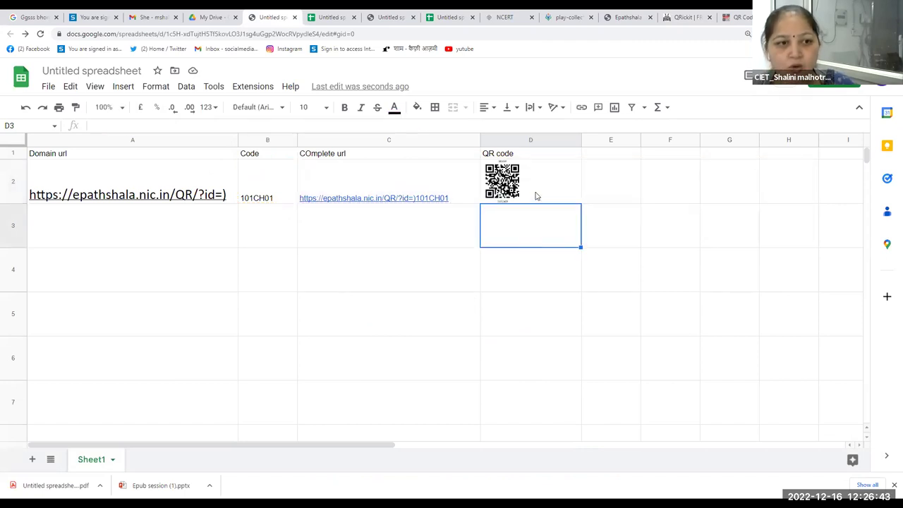
Fill the domain URL in A2 and the chapter code series starting in B2 down to row 11.
{"action": "left_click", "coordinate": [209, 195]}
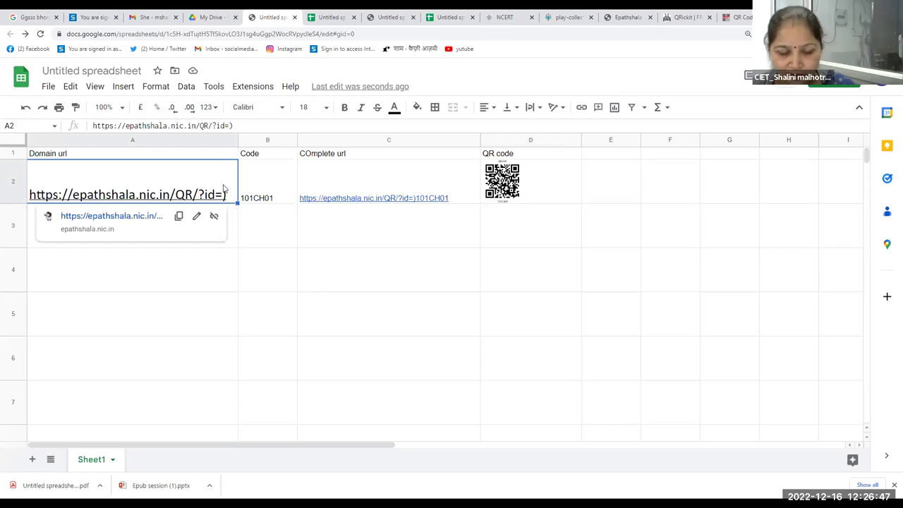
{"action": "left_click_drag", "start_coordinate": [238, 204], "coordinate": [290, 327]}
{"action": "scroll", "coordinate": [290, 327], "scroll_direction": "up", "scroll_amount": 2}
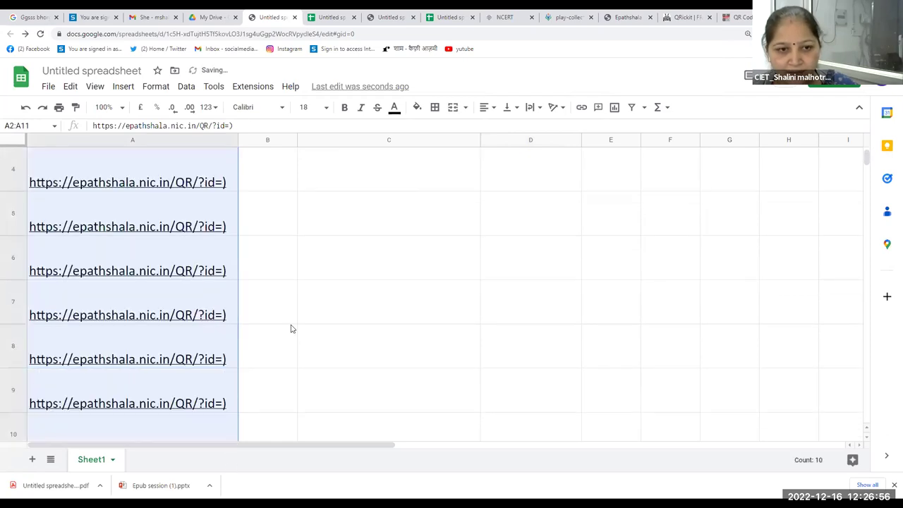
{"action": "scroll", "coordinate": [279, 200], "scroll_direction": "up", "scroll_amount": 2}
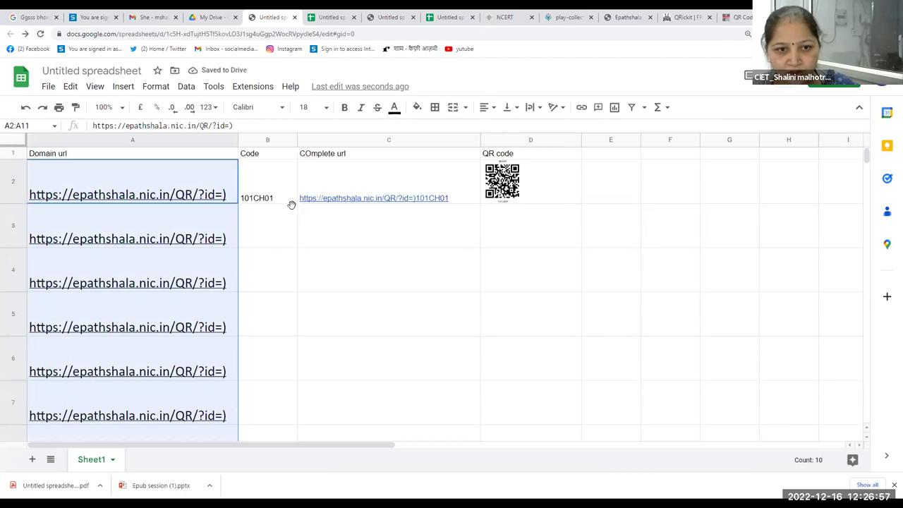
{"action": "left_click", "coordinate": [290, 202]}
{"action": "left_click_drag", "start_coordinate": [296, 203], "coordinate": [270, 324]}
{"action": "scroll", "coordinate": [390, 323], "scroll_direction": "up", "scroll_amount": 2}
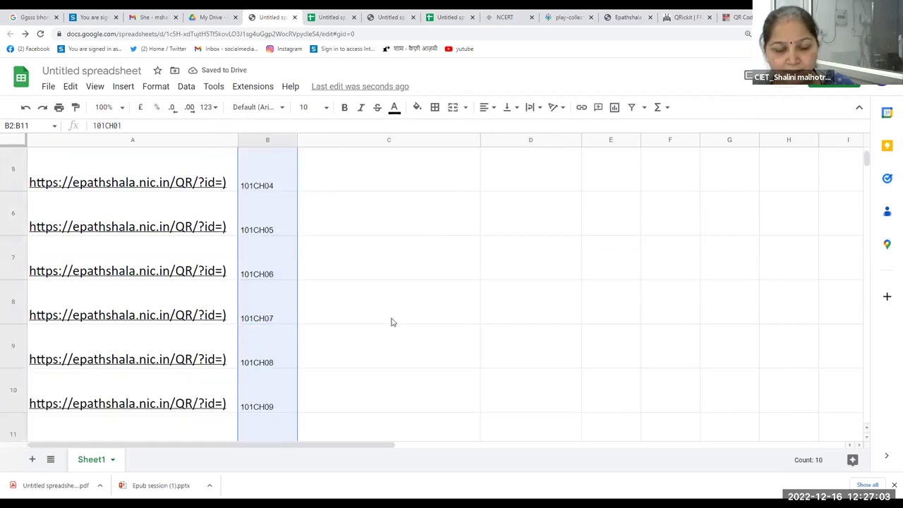
{"action": "scroll", "coordinate": [478, 206], "scroll_direction": "up", "scroll_amount": 3}
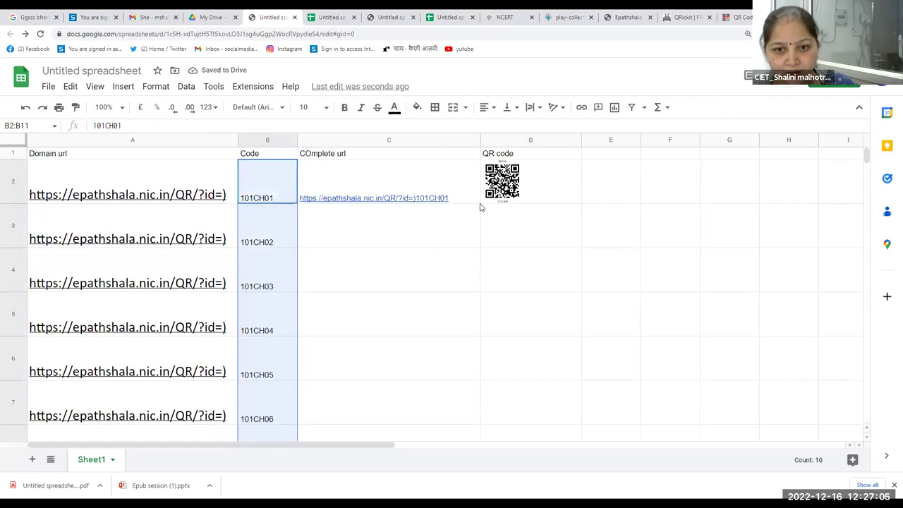
Copy the concat formula in C2 and the QR image formula in D2 down through row 11.
{"action": "left_click", "coordinate": [476, 200]}
{"action": "left_click_drag", "start_coordinate": [479, 203], "coordinate": [468, 366]}
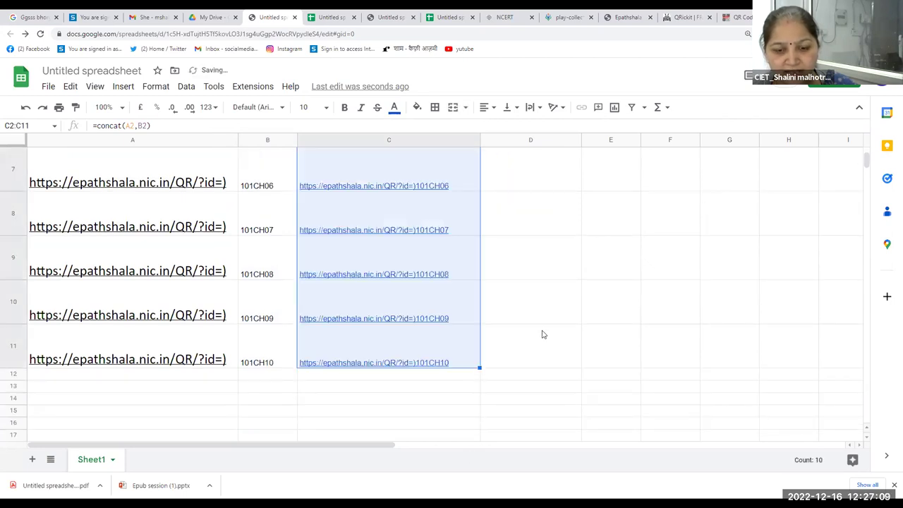
{"action": "scroll", "coordinate": [556, 198], "scroll_direction": "up", "scroll_amount": 3}
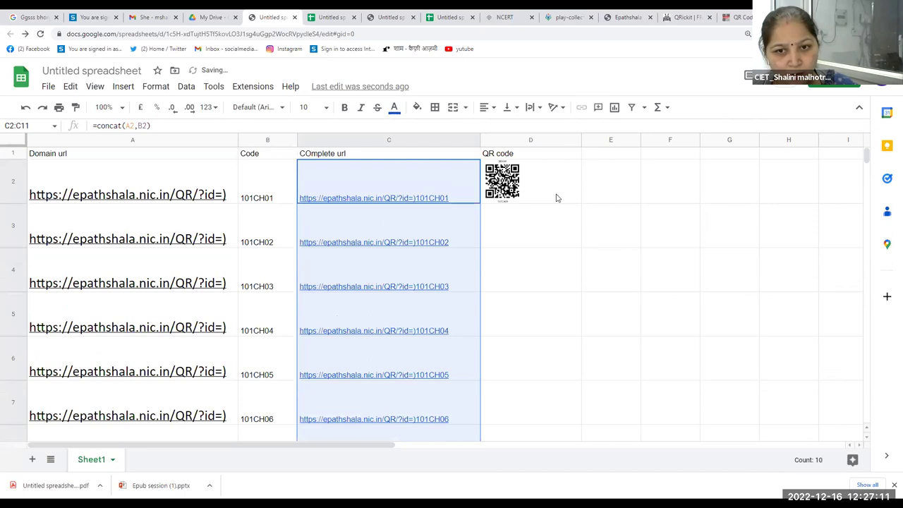
{"action": "left_click", "coordinate": [556, 198]}
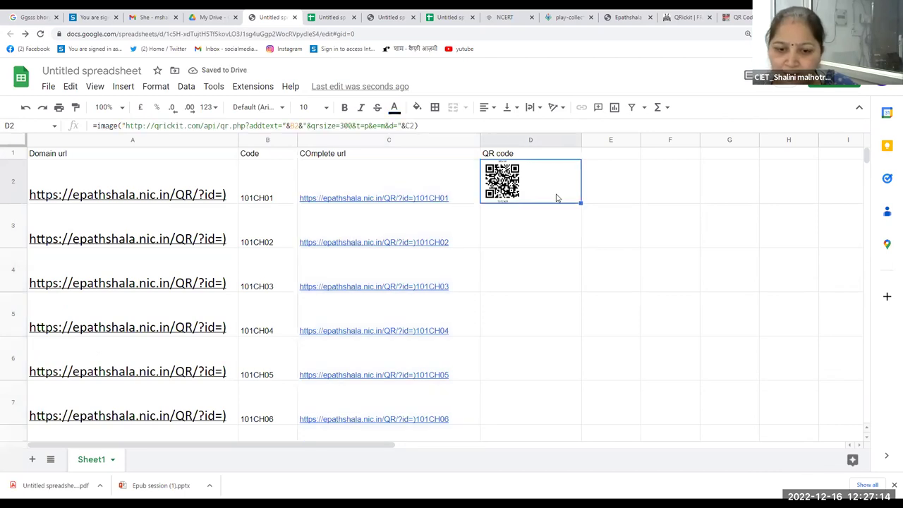
{"action": "left_click_drag", "start_coordinate": [579, 203], "coordinate": [605, 390]}
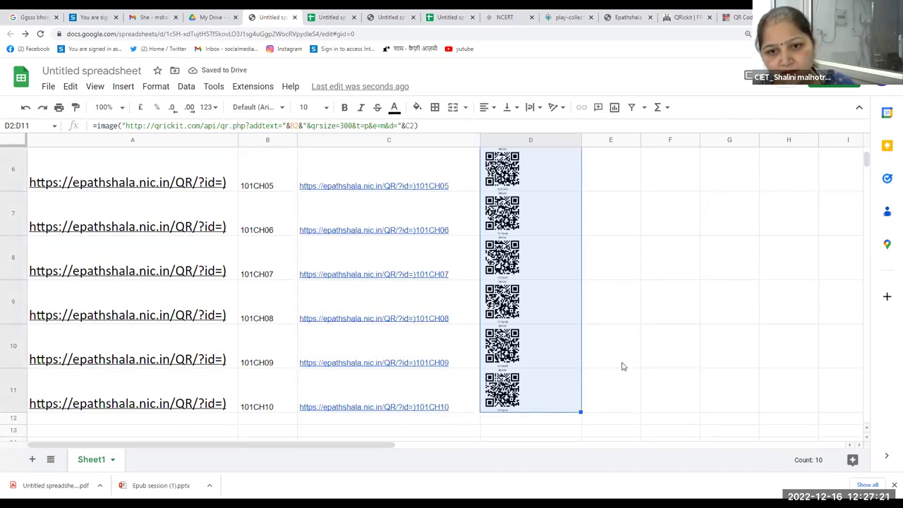
Increase the height of row 6 to enlarge the QR code for 101CH05.
{"action": "left_click", "coordinate": [616, 356]}
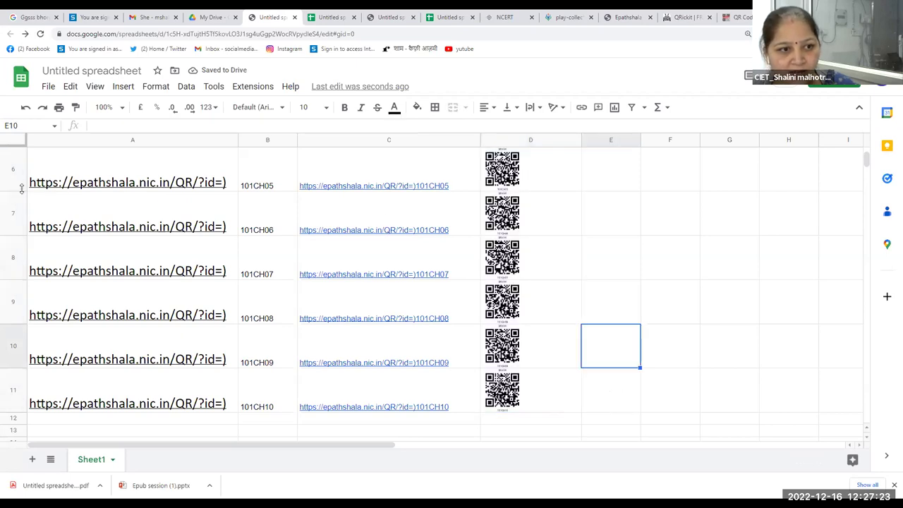
{"action": "left_click_drag", "start_coordinate": [386, 279], "coordinate": [538, 251]}
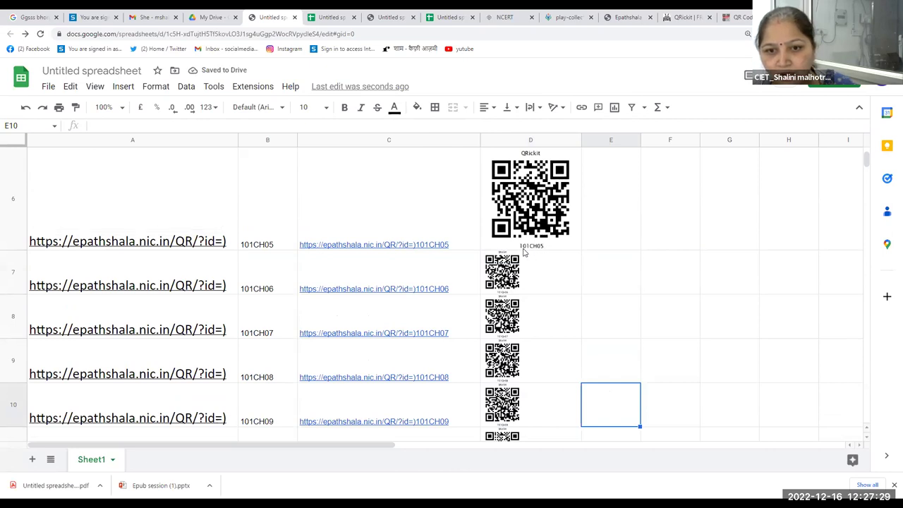
{"action": "left_click", "coordinate": [522, 247]}
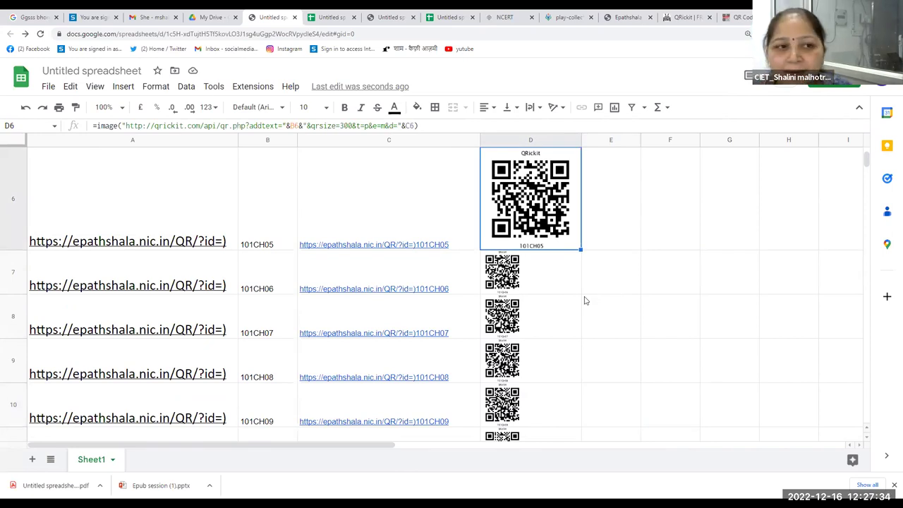
Open the PDF download settings for the spreadsheet to preview its page layout.
{"action": "left_click", "coordinate": [48, 87]}
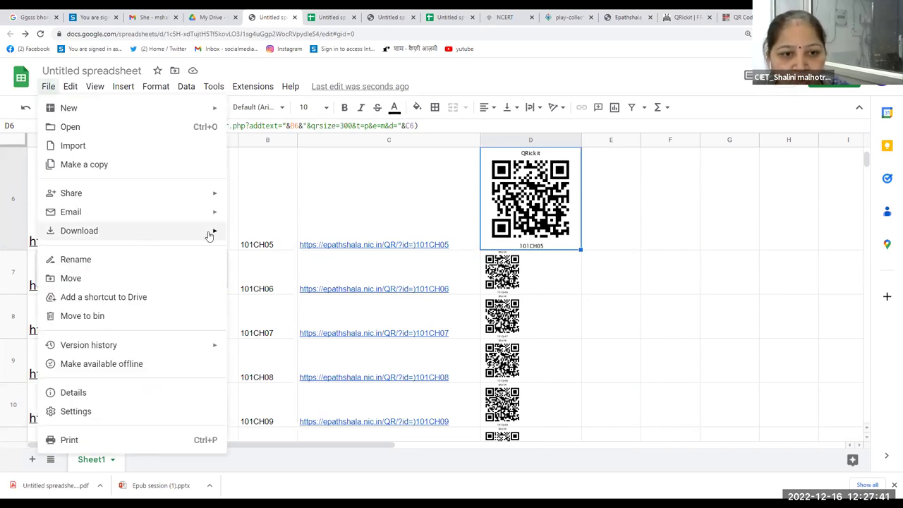
{"action": "mouse_move", "coordinate": [209, 235]}
{"action": "left_click", "coordinate": [266, 280]}
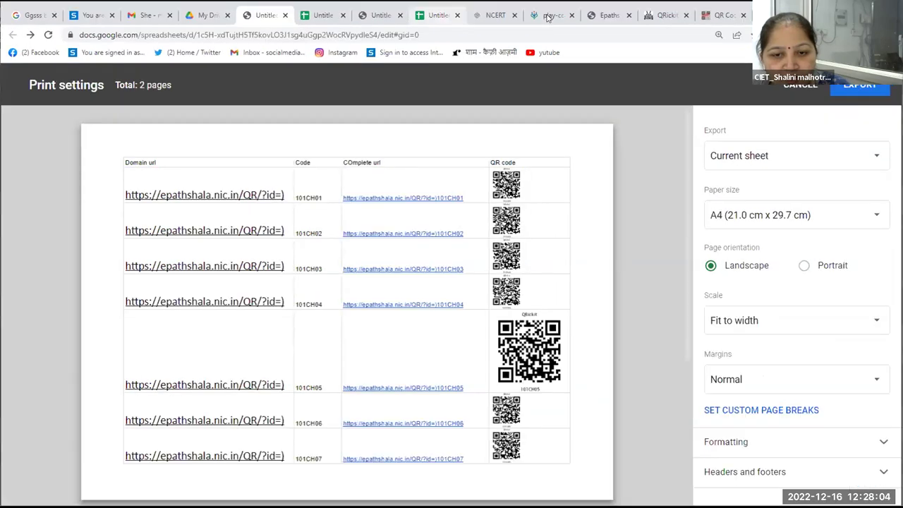
Switch to the DIKSHA textbook collection page.
{"action": "left_click", "coordinate": [561, 17]}
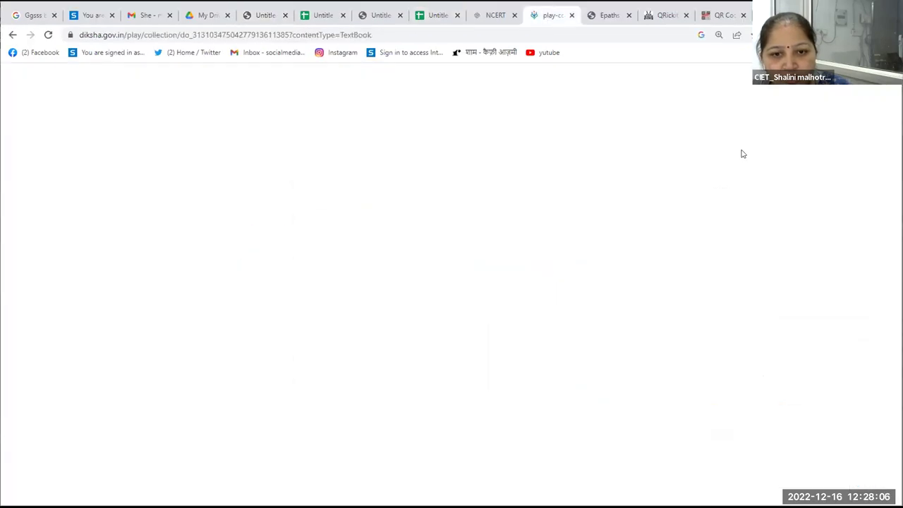